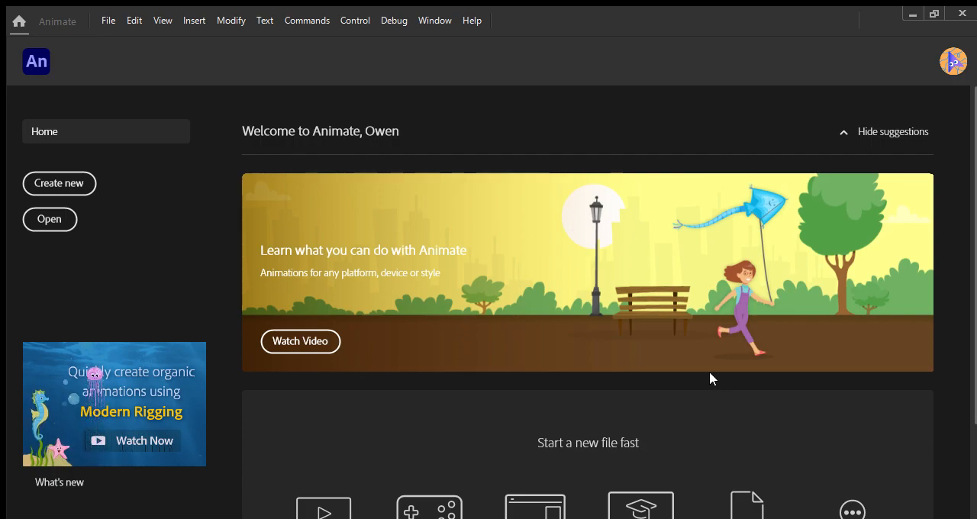
# Create a 3115 by 2382 document, fit the whole stage in view and paste in the storyboard template image
pyautogui.click(743, 432)
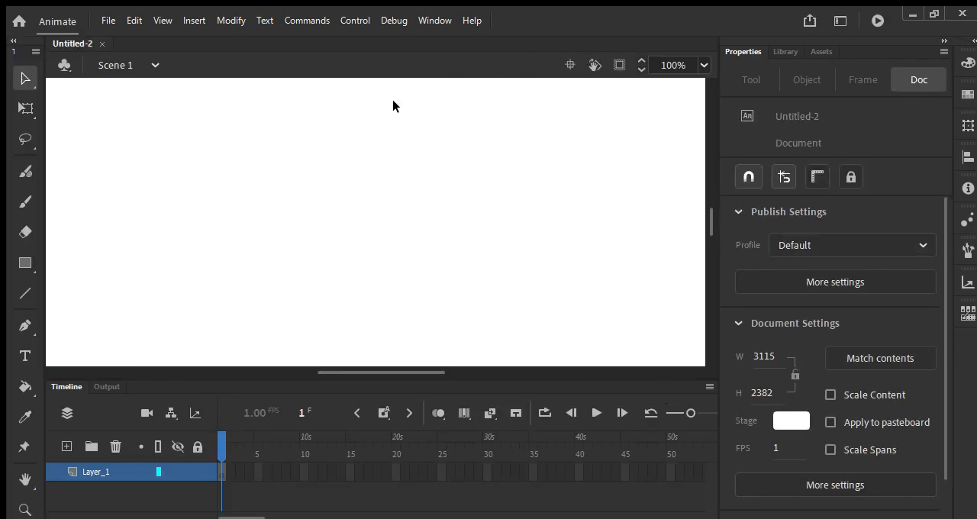
pyautogui.hotkey('ctrl', '2')
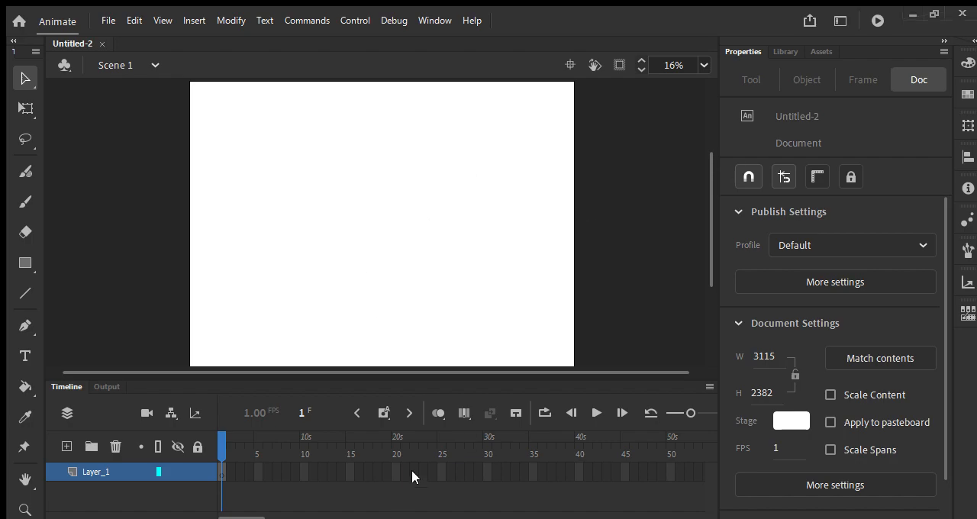
pyautogui.hotkey('ctrl', 'v')
pyautogui.click(129, 217)
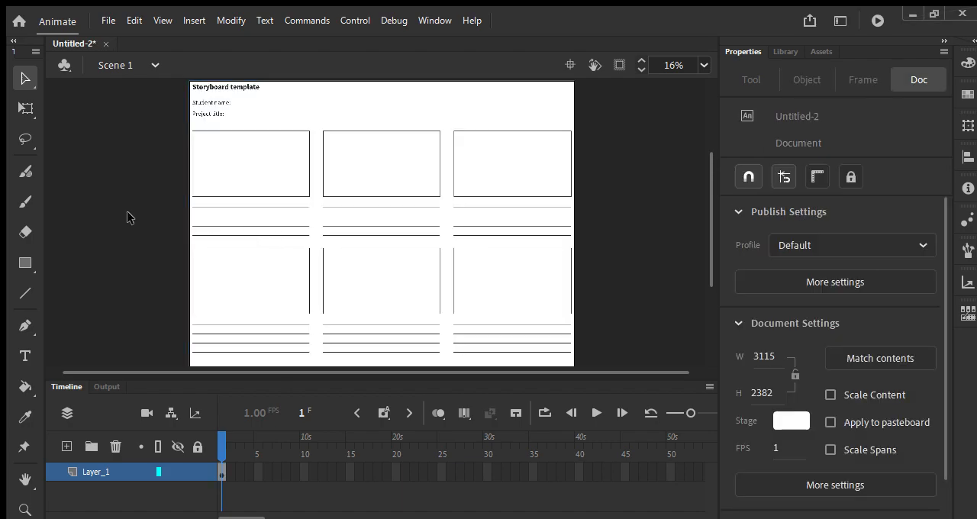
# Rename the template's layer to storyboard and lock it
pyautogui.doubleClick(102, 471)
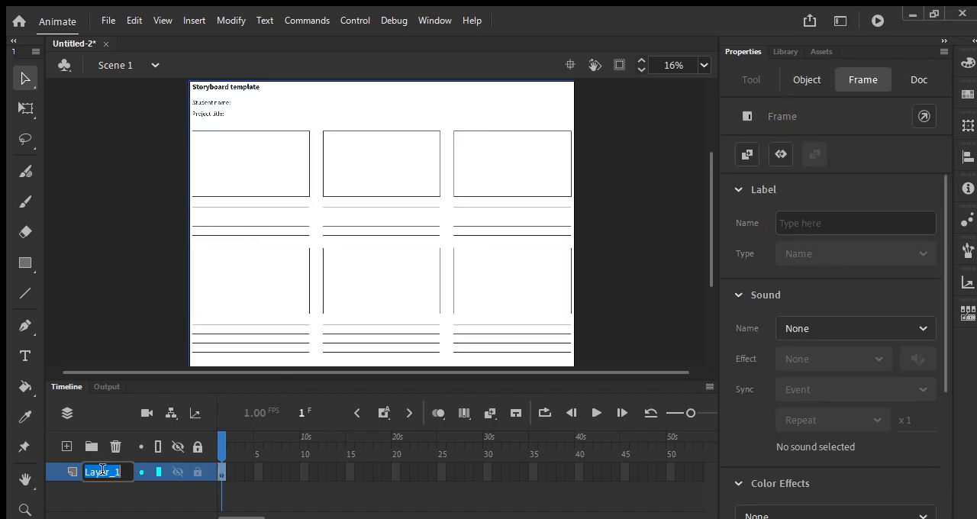
pyautogui.write('storyboard')
pyautogui.press('Return')
pyautogui.click(197, 472)
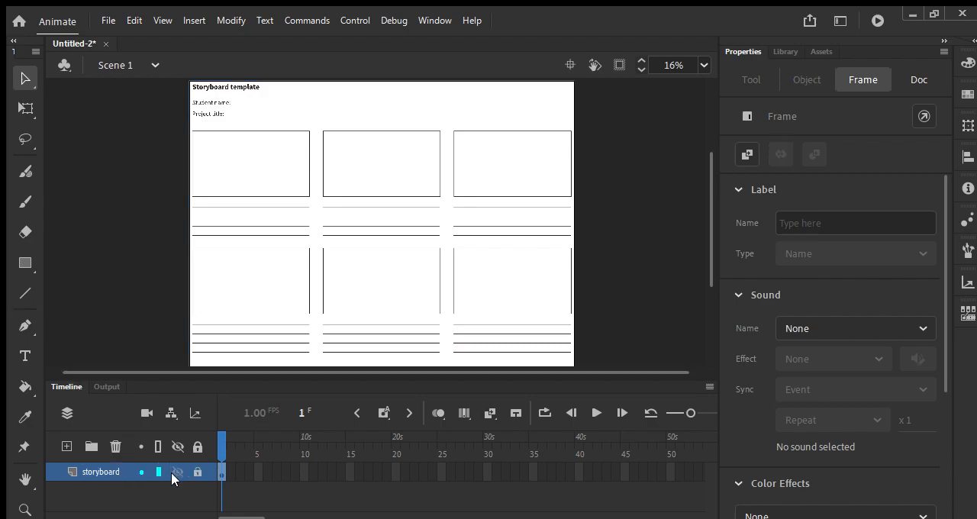
# Add a new layer above the storyboard layer and name it annotation
pyautogui.hotkey('ctrl', '=')
pyautogui.hotkey('ctrl', '=')
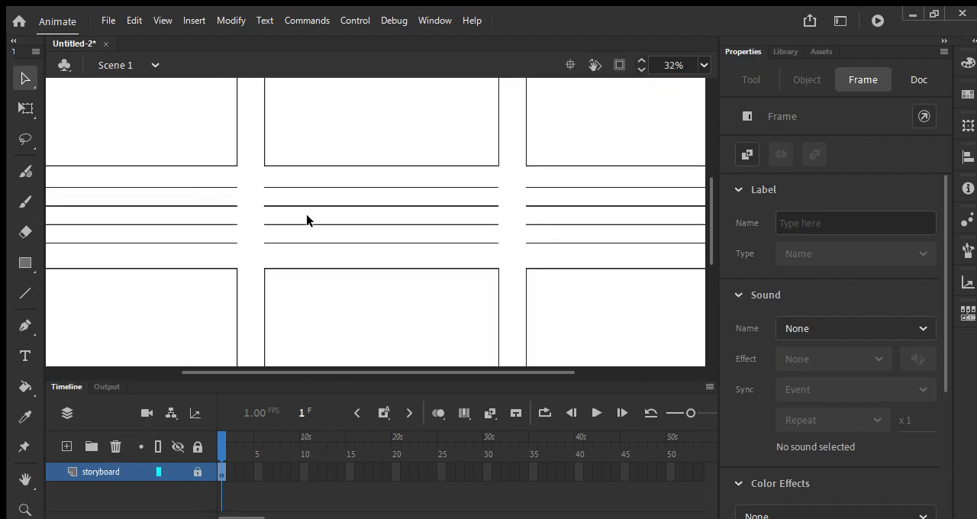
pyautogui.moveTo(173, 178); pyautogui.dragTo(422, 130)
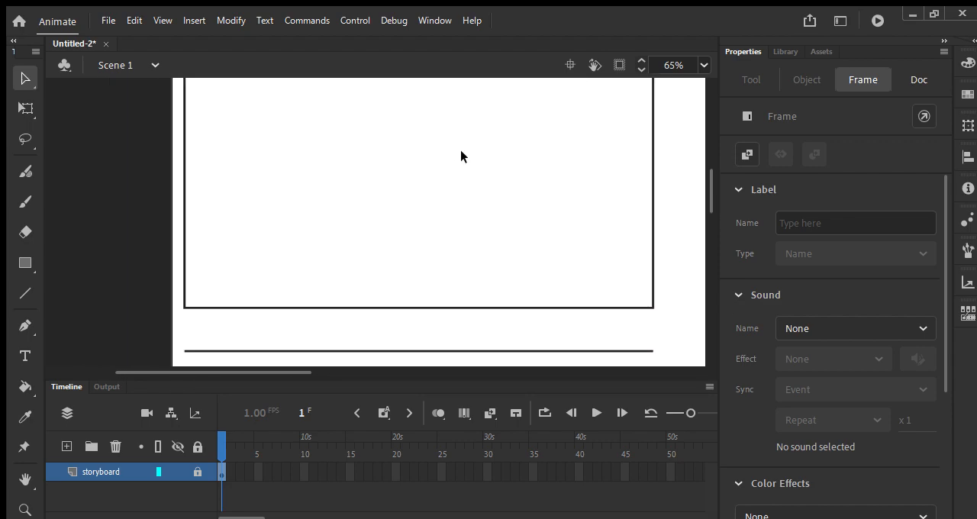
pyautogui.hotkey('ctrl', '-')
pyautogui.scroll(2, 438, 234)
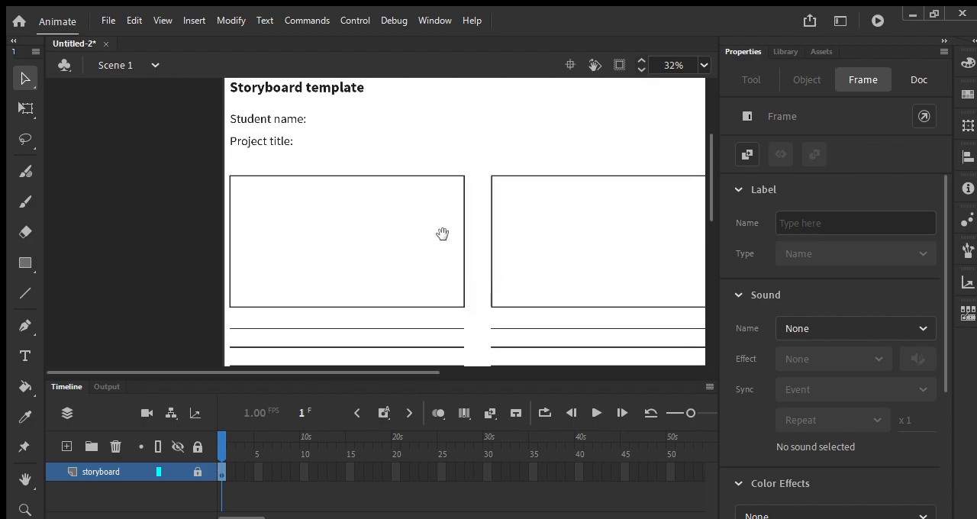
pyautogui.scroll(1, 441, 243)
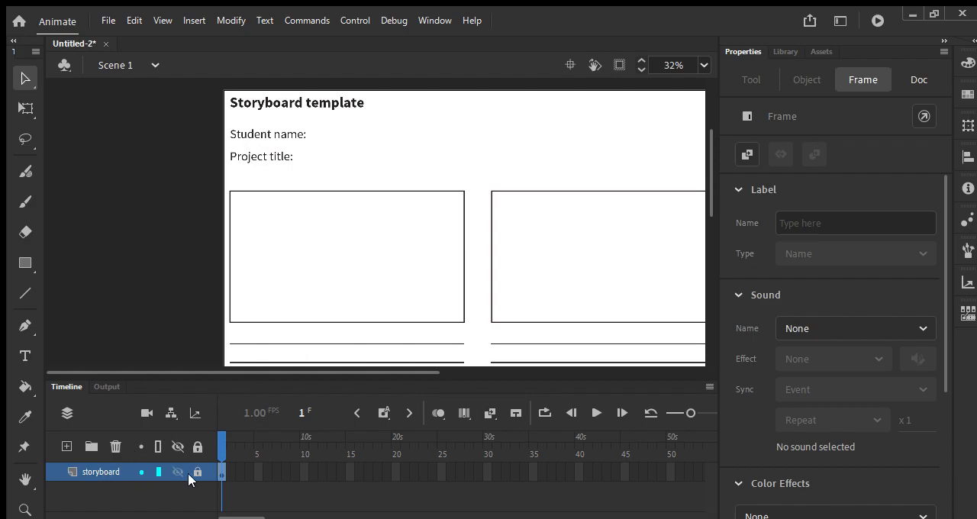
pyautogui.click(66, 446)
pyautogui.doubleClick(90, 472)
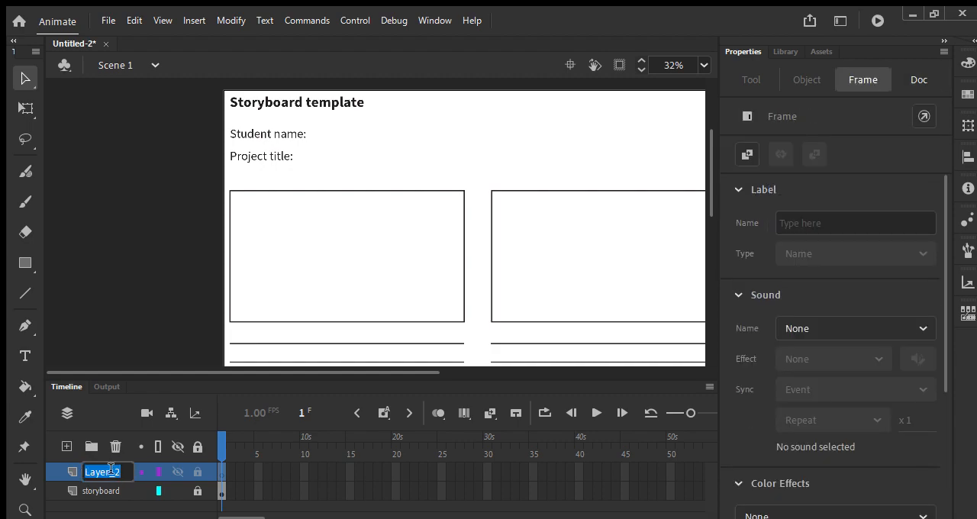
pyautogui.write('annotaqtio')
pyautogui.press('BackSpace')
pyautogui.press('BackSpace')
pyautogui.press('BackSpace')
pyautogui.press('BackSpace')
pyautogui.write('tion')
pyautogui.press('Return')
# With the Paint Brush at stroke size 2, handwrite the student's name and the project title "Astronaut Cat" in the template header
pyautogui.press('y')
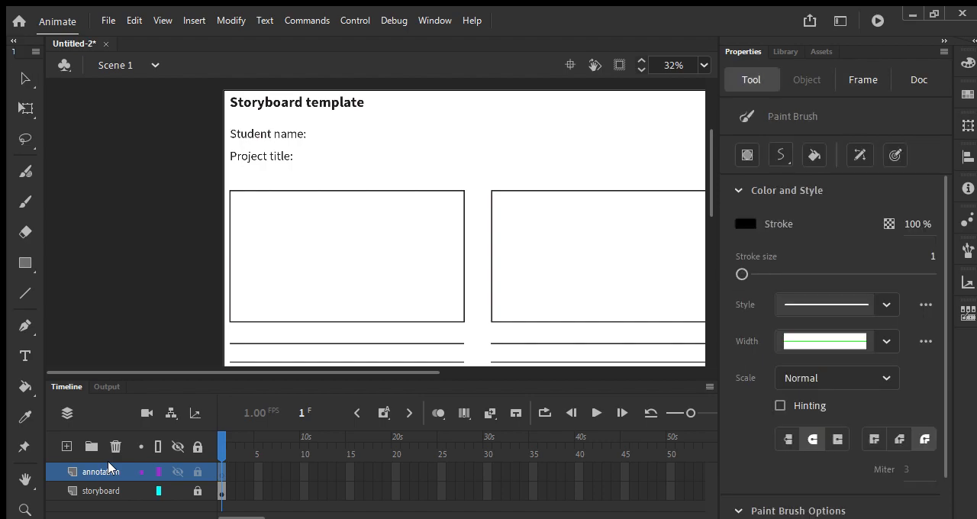
pyautogui.click(931, 256)
pyautogui.write('2')
pyautogui.press('Return')
pyautogui.moveTo(316, 125)
pyautogui.mouseDown()
pyautogui.moveTo(329, 137)
pyautogui.moveTo(414, 122)
pyautogui.mouseUp()
pyautogui.moveTo(302, 158); pyautogui.dragTo(411, 147)
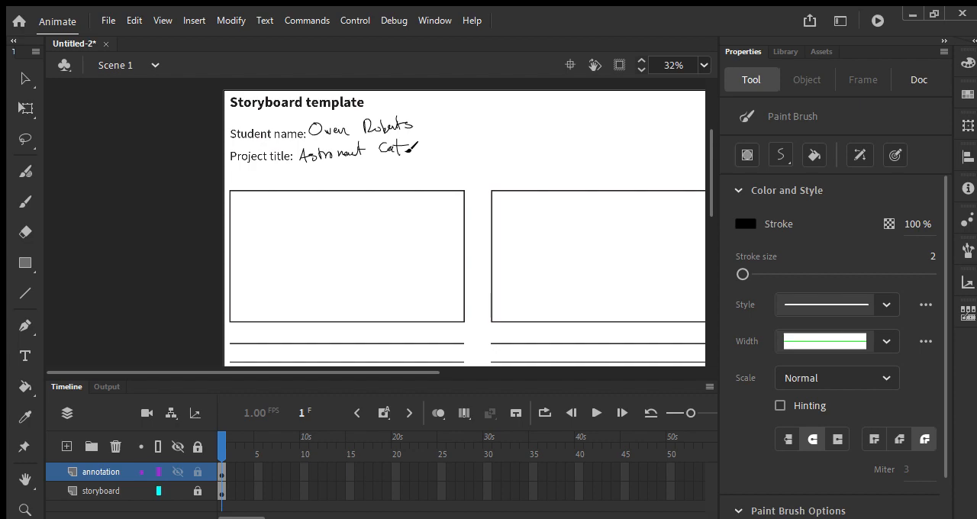
# Rename the annotation layer to "name and title" and lock it
pyautogui.press('space')
pyautogui.moveTo(420, 207)
pyautogui.mouseDown()
pyautogui.moveTo(420, 171)
pyautogui.moveTo(419, 200)
pyautogui.moveTo(403, 211)
pyautogui.mouseUp()
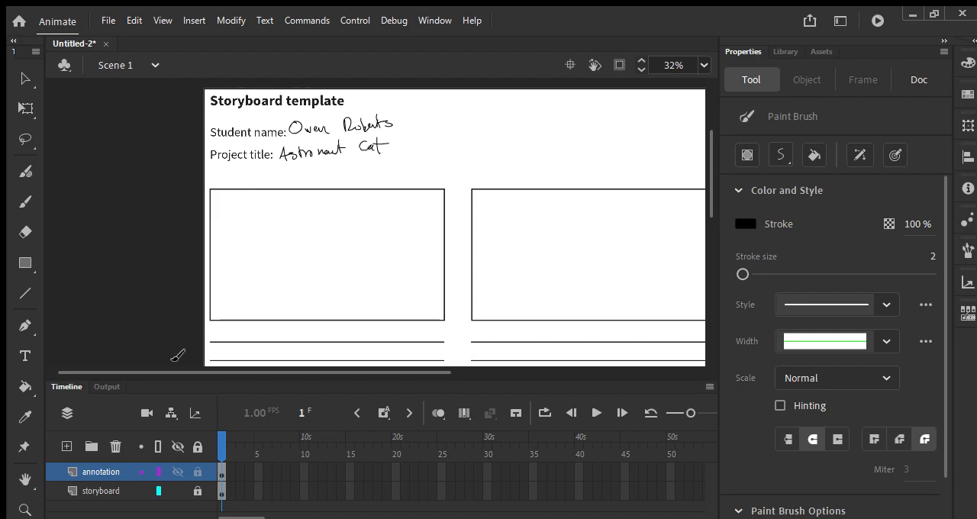
pyautogui.doubleClick(92, 473)
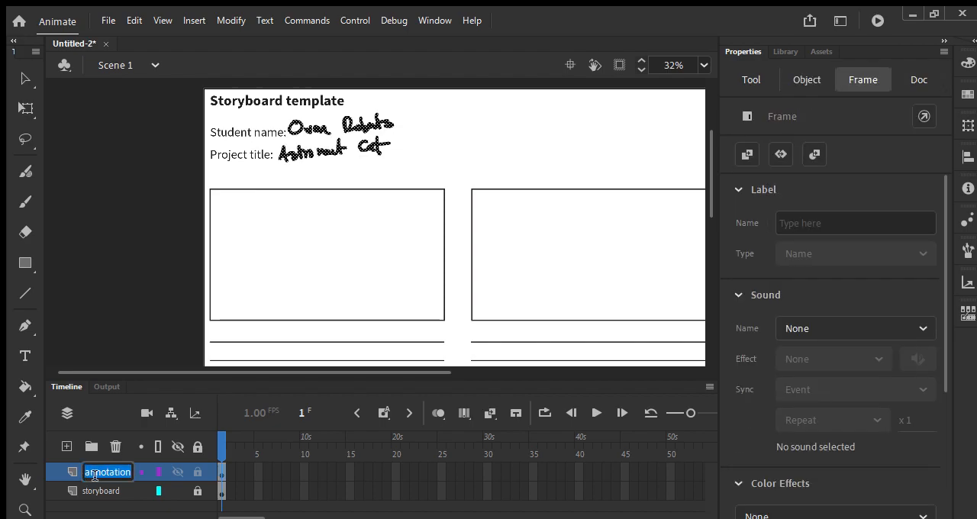
pyautogui.write('name and title')
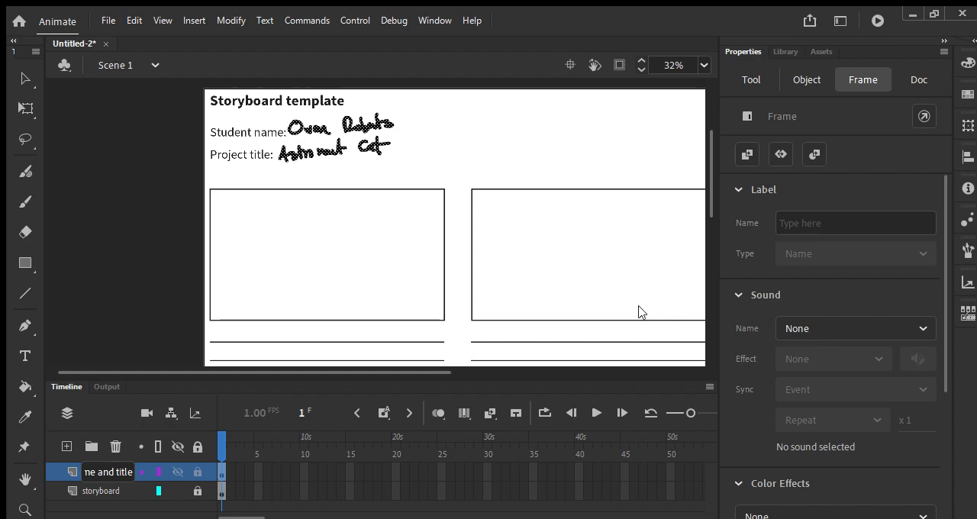
pyautogui.press('Return')
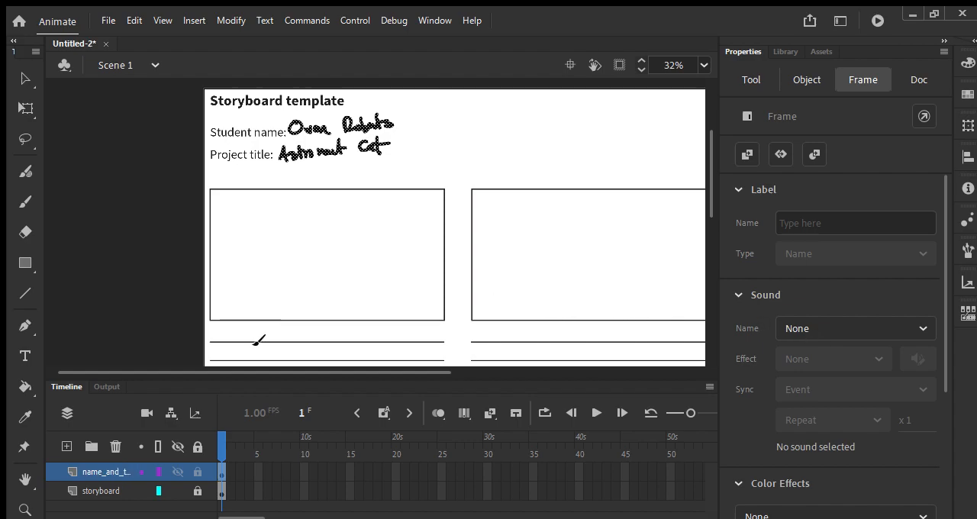
pyautogui.click(198, 471)
# Add another layer above the name and title layer and name it annotations
pyautogui.scroll(-1, 340, 262)
pyautogui.click(66, 447)
pyautogui.doubleClick(99, 473)
pyautogui.write('annotations')
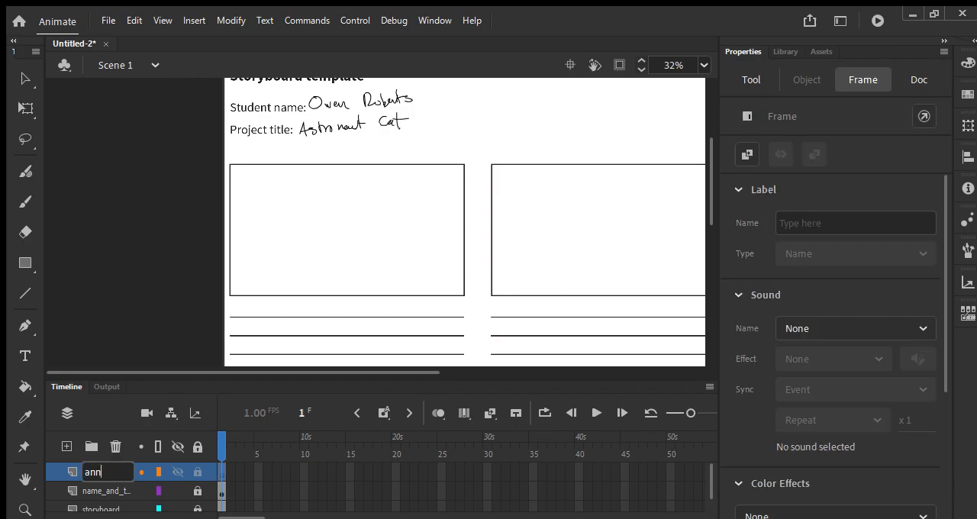
pyautogui.press('Return')
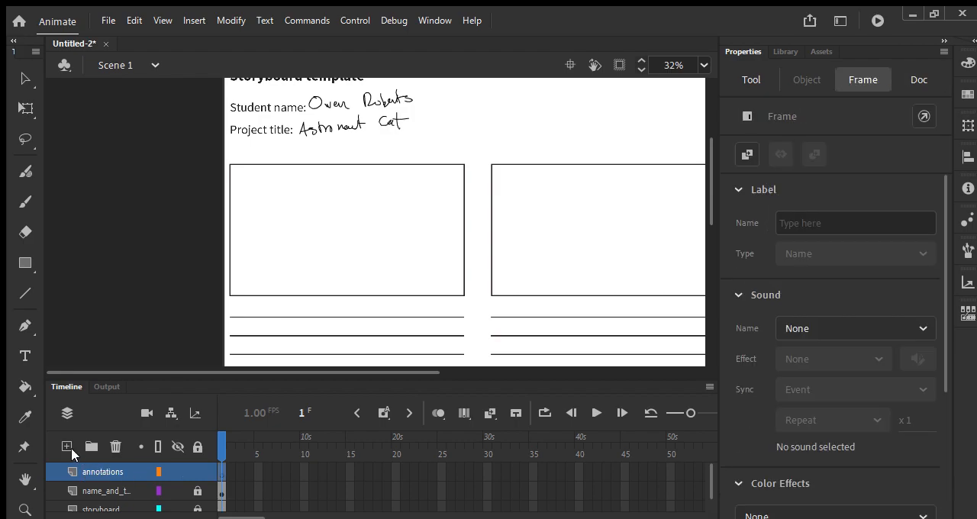
# Add a layer above the annotations layer and name it drawings
pyautogui.click(67, 447)
pyautogui.doubleClick(100, 473)
pyautogui.write('drawings')
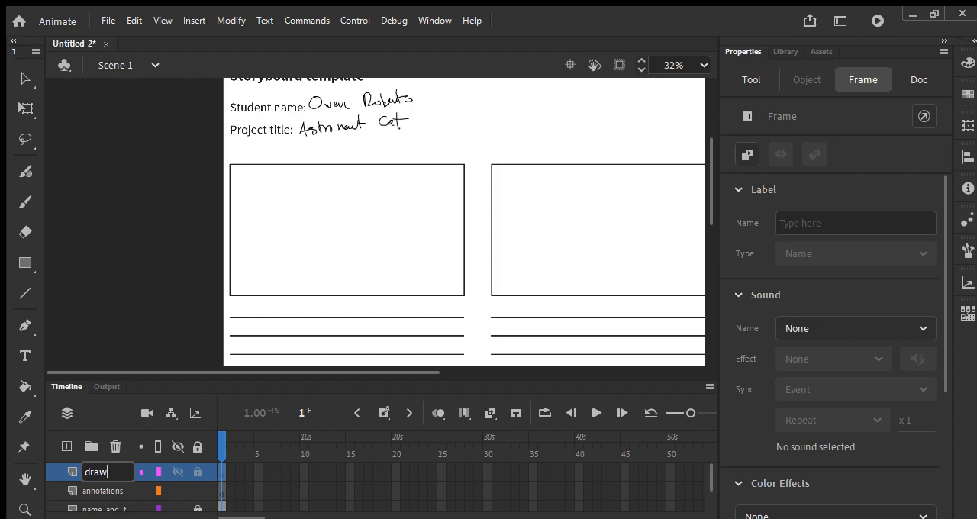
pyautogui.press('Return')
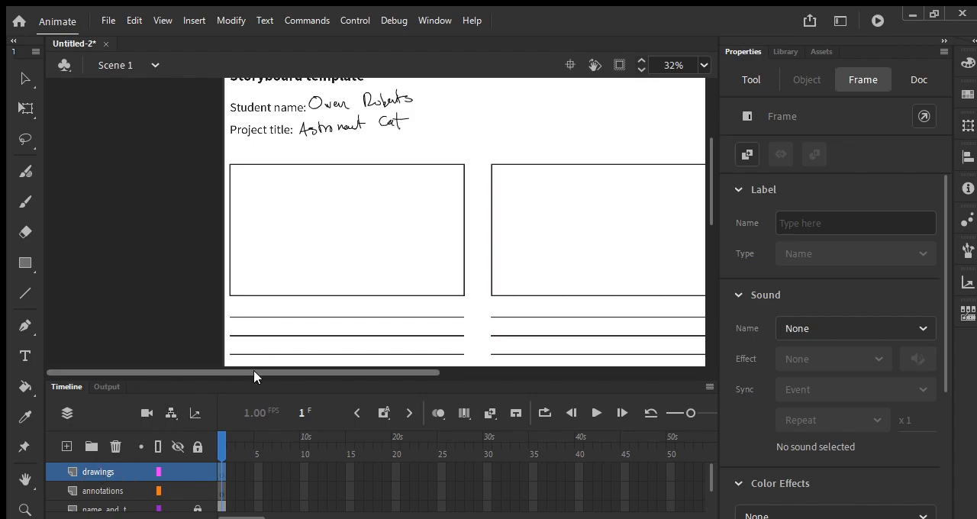
# Enlarge the timeline area to show all four layers, keeping the first storyboard frame in view
pyautogui.moveTo(263, 376); pyautogui.dragTo(264, 345)
pyautogui.moveTo(368, 217); pyautogui.dragTo(310, 160)
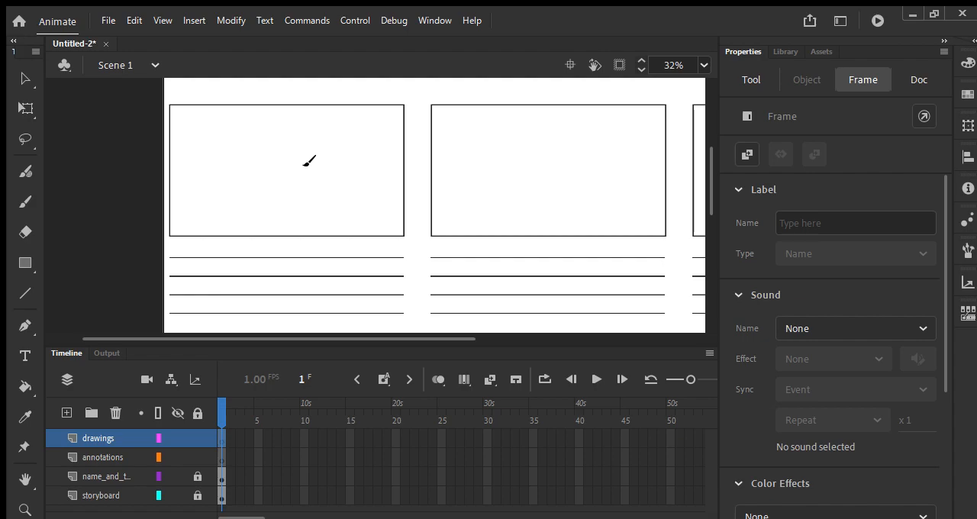
pyautogui.moveTo(242, 193)
pyautogui.mouseDown()
pyautogui.moveTo(267, 240)
pyautogui.moveTo(255, 203)
pyautogui.mouseUp()
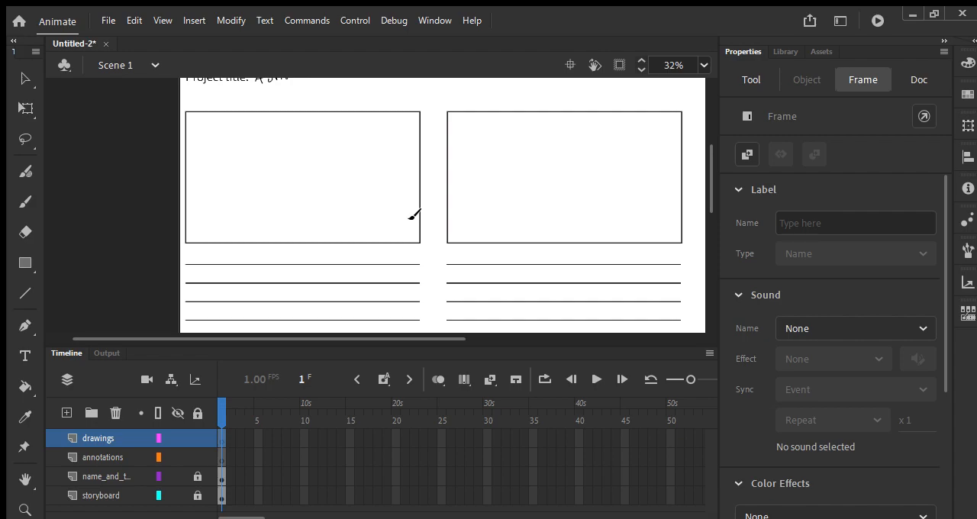
# Give the Paint Brush a light blue stroke and a smoothing of 11, and collapse its settings sections
pyautogui.click(303, 187)
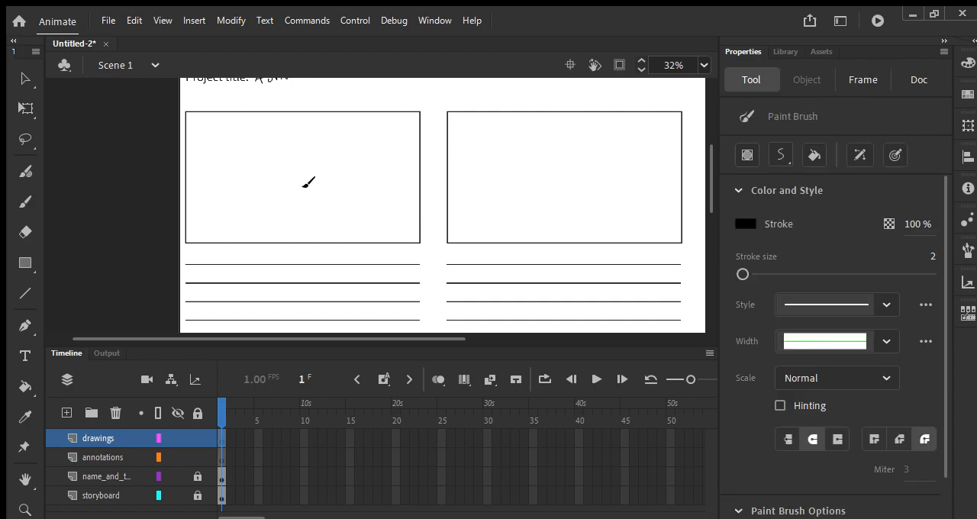
pyautogui.click(746, 219)
pyautogui.click(624, 327)
pyautogui.scroll(-1, 826, 251)
pyautogui.moveTo(834, 504); pyautogui.dragTo(760, 504)
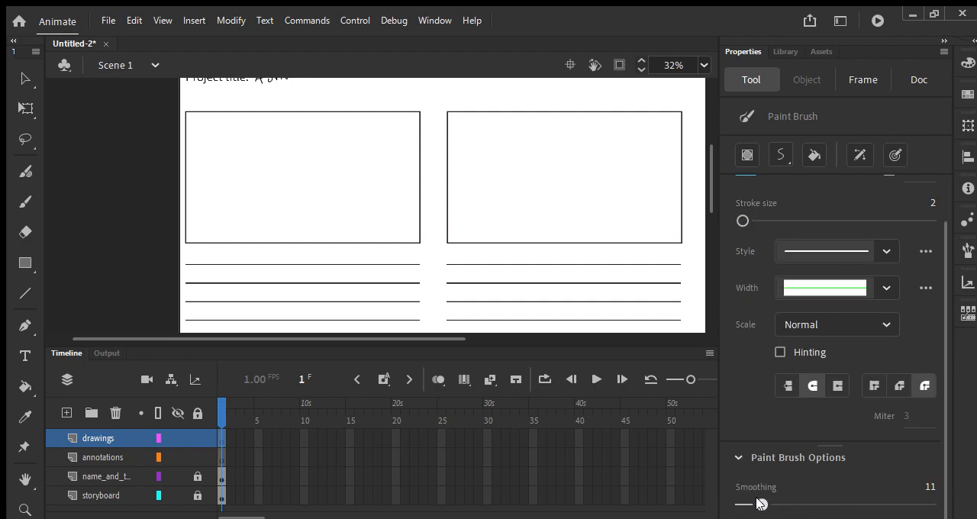
pyautogui.click(762, 458)
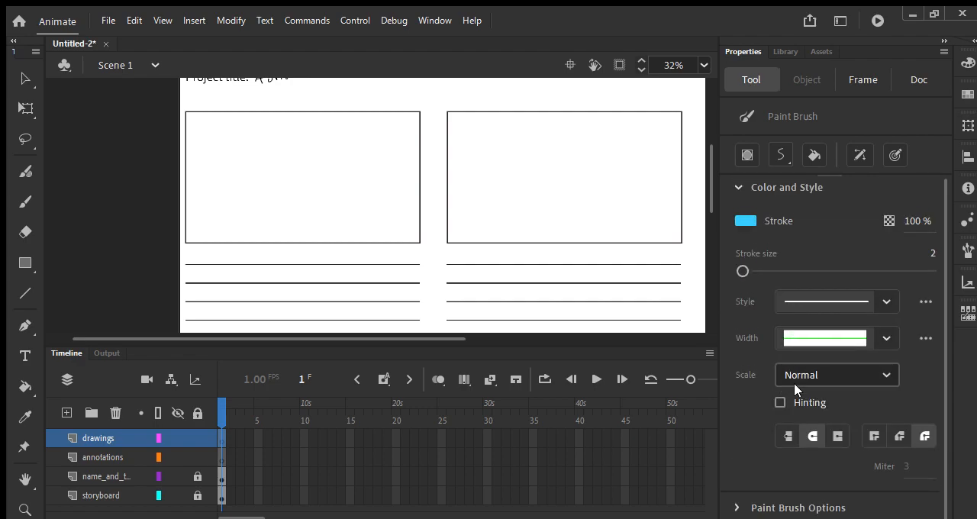
pyautogui.click(786, 191)
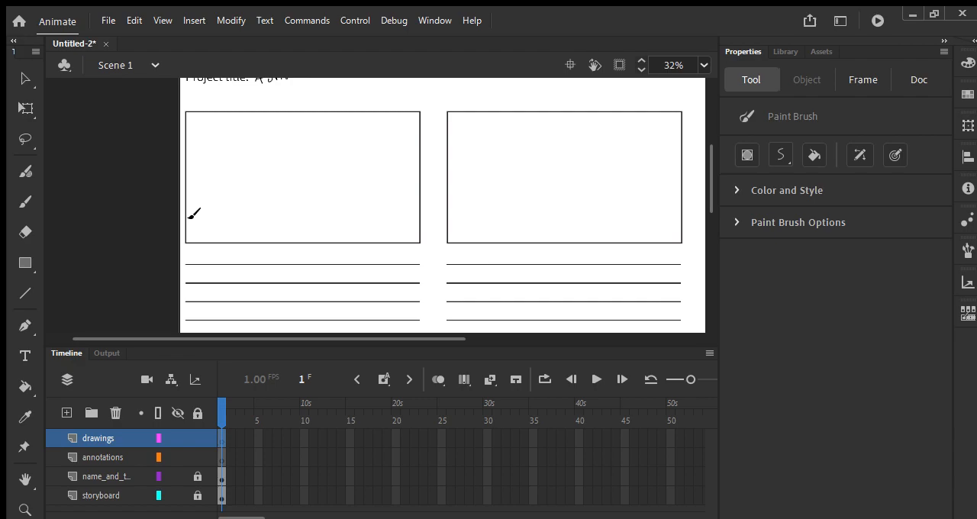
# In the first storyboard frame, sketch a wavy moon horizon, a small round Earth in the sky and scattered craters on the ground
pyautogui.moveTo(183, 218); pyautogui.dragTo(425, 212)
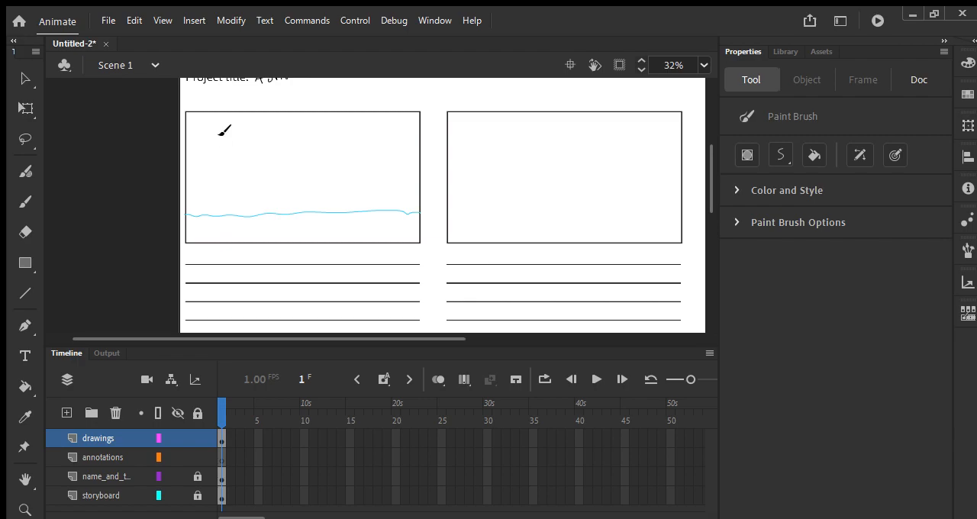
pyautogui.moveTo(209, 147); pyautogui.dragTo(207, 149)
pyautogui.click(212, 225)
pyautogui.click(296, 226)
pyautogui.click(262, 222)
pyautogui.click(332, 221)
pyautogui.click(367, 219)
pyautogui.click(396, 224)
# Make the annotations layer active and set the Paint Brush stroke color to black
pyautogui.click(114, 458)
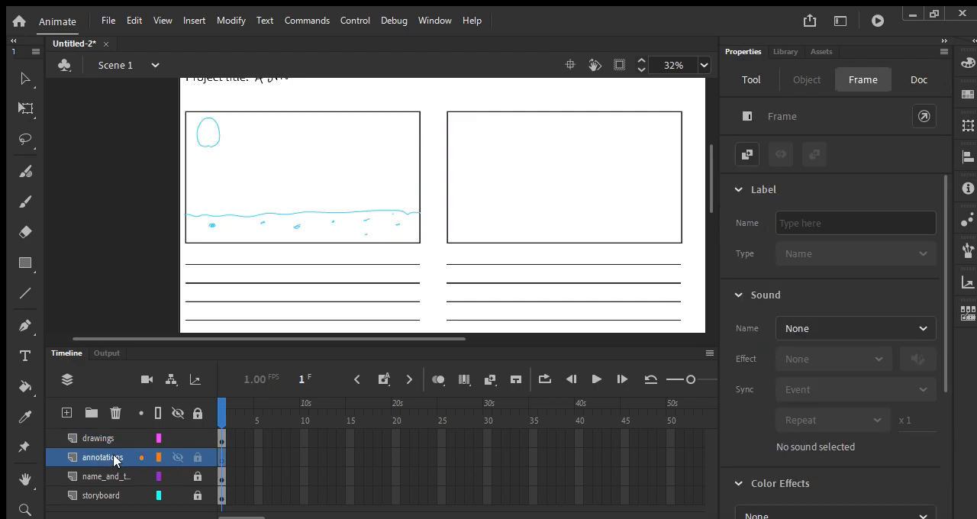
pyautogui.press('p')
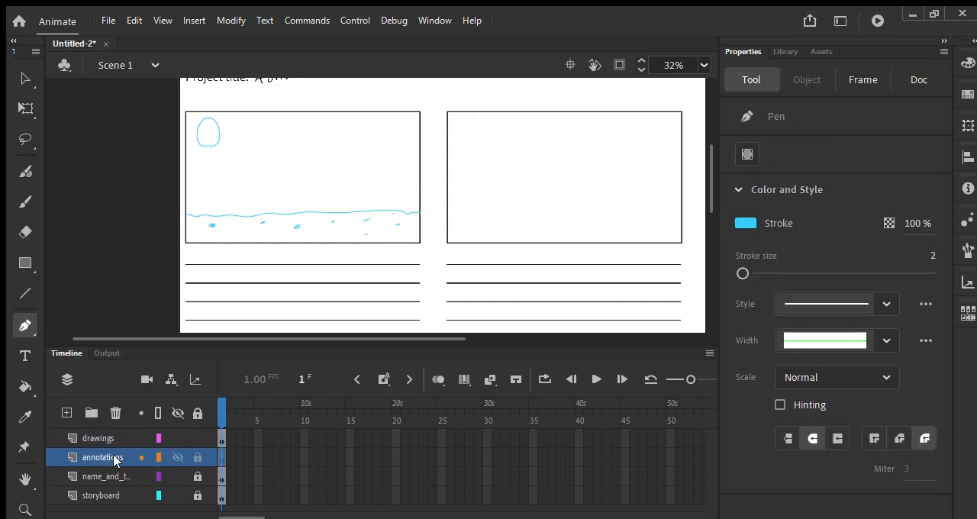
pyautogui.click(746, 223)
pyautogui.click(501, 273)
pyautogui.press('y')
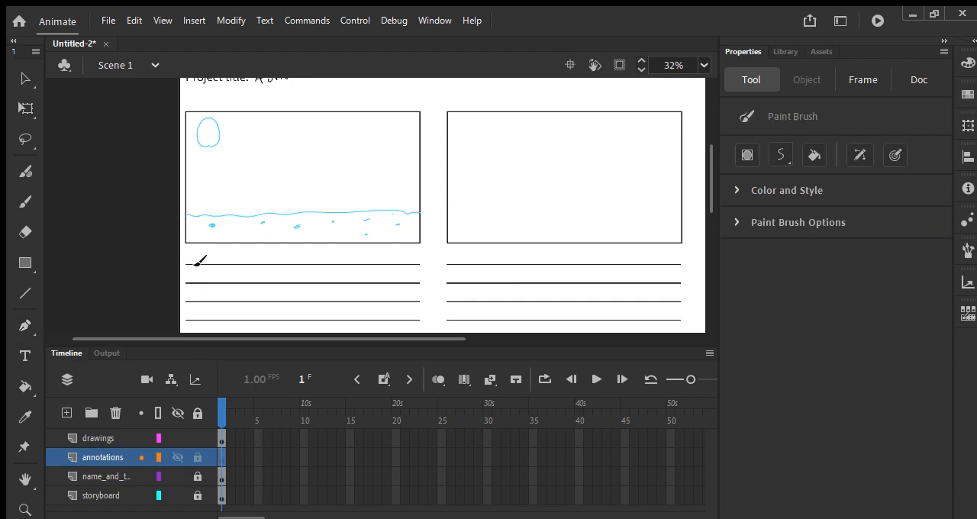
# Handwrite "Long shot of the moon surface", "Twinkling stars" and "Earth shows scale" on the lines under the first frame
pyautogui.moveTo(194, 251)
pyautogui.mouseDown()
pyautogui.moveTo(200, 263)
pyautogui.moveTo(394, 261)
pyautogui.mouseUp()
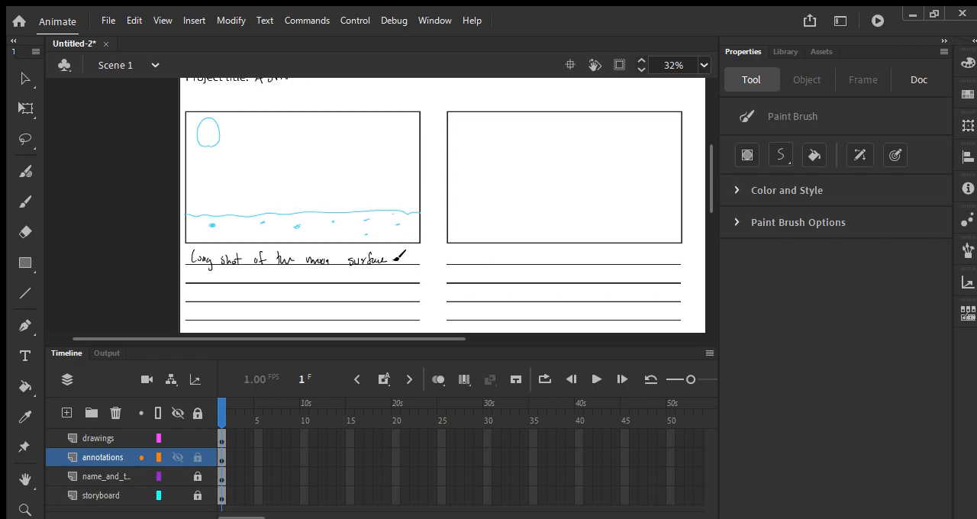
pyautogui.moveTo(192, 271)
pyautogui.mouseDown()
pyautogui.moveTo(228, 273)
pyautogui.moveTo(225, 289)
pyautogui.moveTo(272, 277)
pyautogui.moveTo(264, 279)
pyautogui.mouseUp()
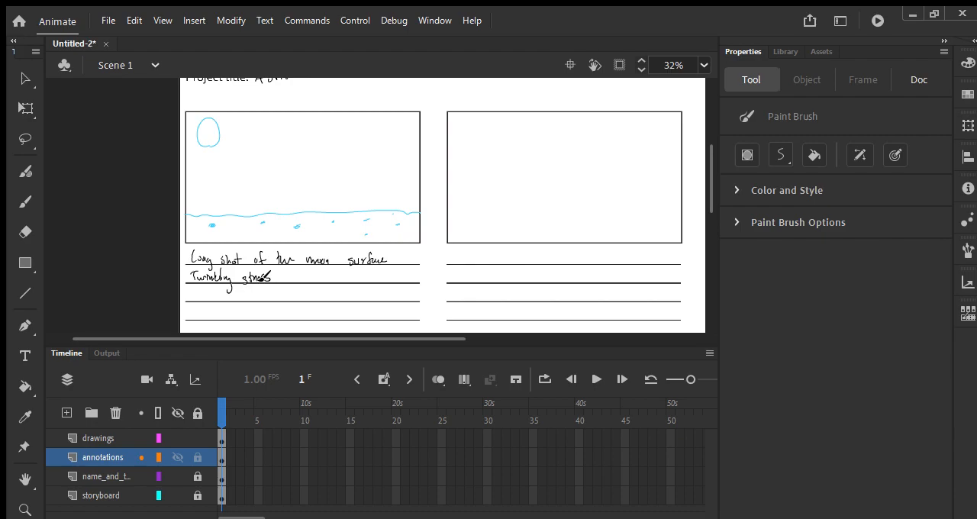
pyautogui.moveTo(191, 288)
pyautogui.mouseDown()
pyautogui.moveTo(192, 297)
pyautogui.moveTo(216, 295)
pyautogui.mouseUp()
pyautogui.moveTo(241, 294); pyautogui.dragTo(309, 293)
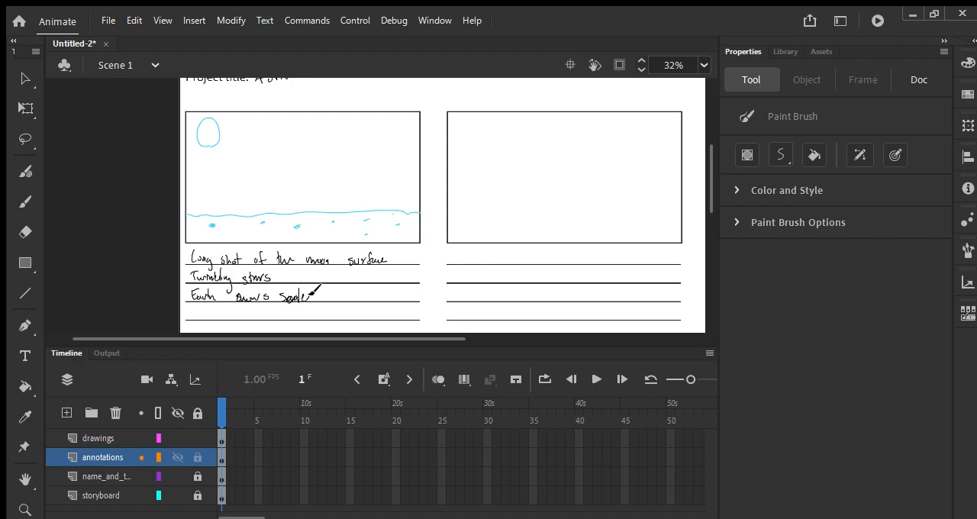
# Make the drawings layer active and set the Paint Brush stroke color to light blue
pyautogui.click(109, 433)
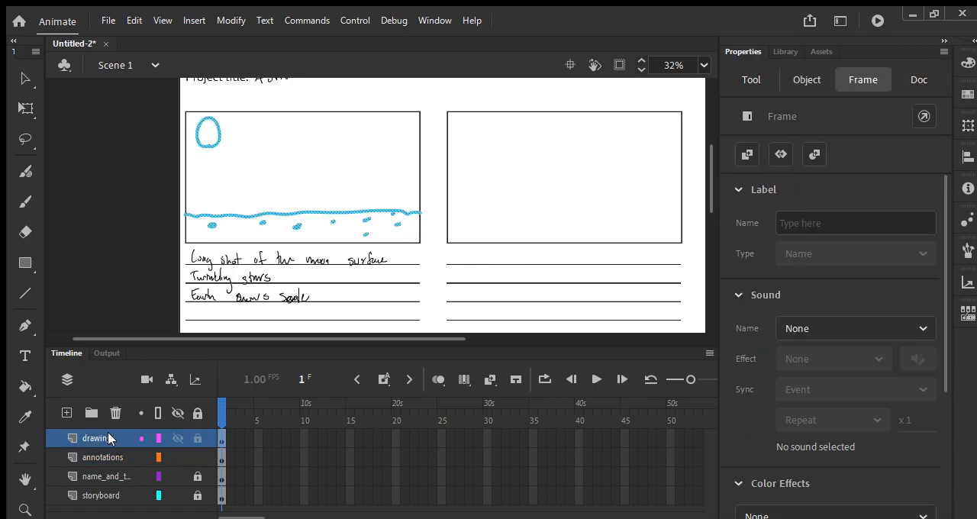
pyautogui.press('p')
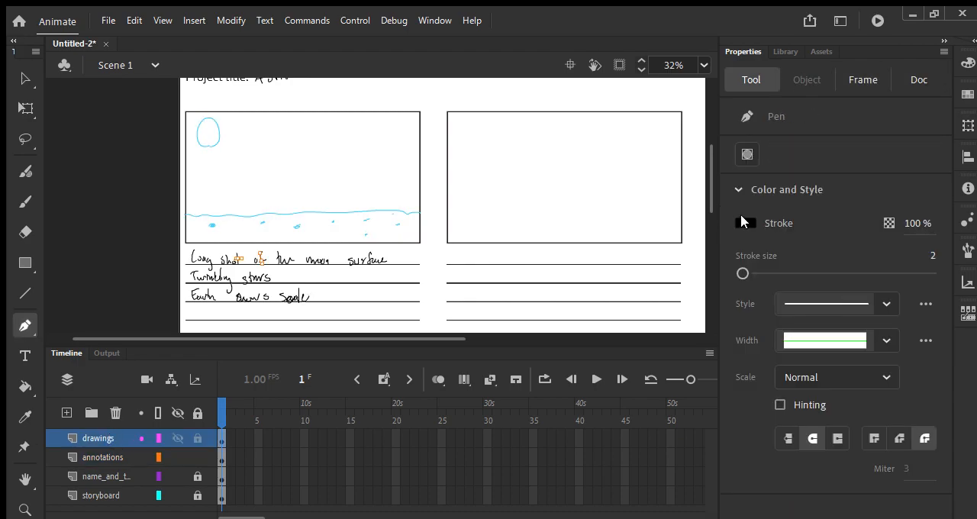
pyautogui.click(568, 325)
pyautogui.press('b')
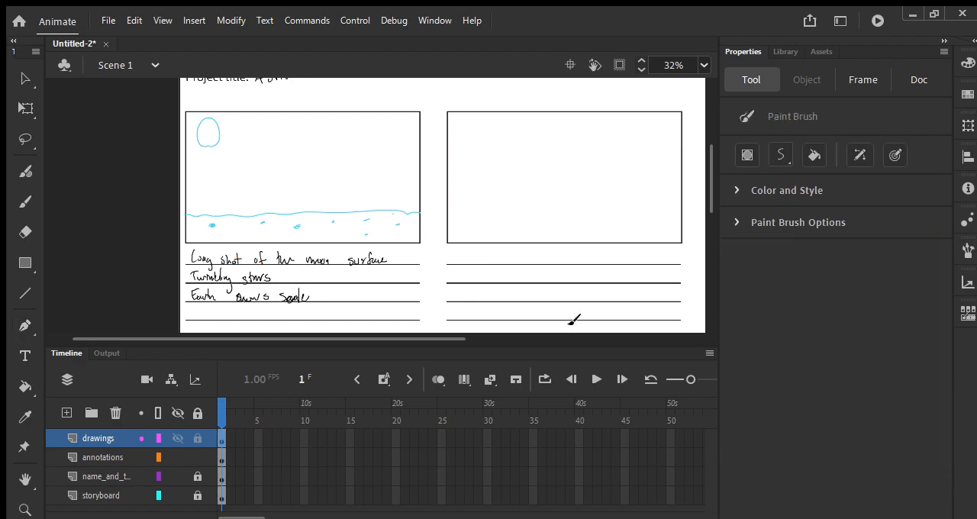
# In the first storyboard frame, add two small stars to the sky and a raised, bumpy curved moon horizon with extra craters
pyautogui.moveTo(267, 132); pyautogui.dragTo(269, 140)
pyautogui.moveTo(262, 136); pyautogui.dragTo(270, 135)
pyautogui.moveTo(375, 149); pyautogui.dragTo(381, 153)
pyautogui.moveTo(189, 226)
pyautogui.mouseDown()
pyautogui.moveTo(248, 206)
pyautogui.moveTo(335, 207)
pyautogui.moveTo(406, 226)
pyautogui.mouseUp()
pyautogui.hotkey('ctrl', 'z')
pyautogui.moveTo(189, 227)
pyautogui.mouseDown()
pyautogui.moveTo(223, 206)
pyautogui.moveTo(304, 197)
pyautogui.moveTo(429, 217)
pyautogui.mouseUp()
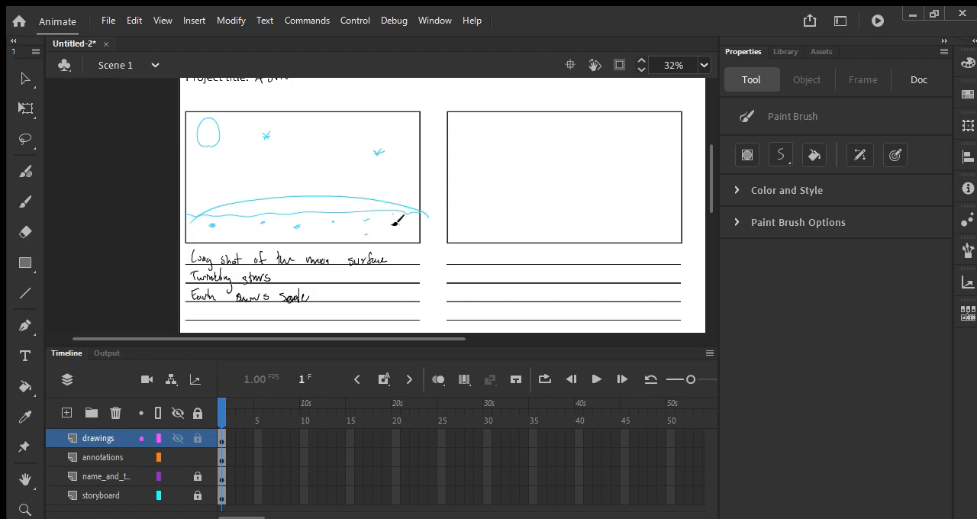
pyautogui.moveTo(203, 213)
pyautogui.mouseDown()
pyautogui.moveTo(351, 194)
pyautogui.moveTo(428, 217)
pyautogui.moveTo(241, 209)
pyautogui.moveTo(224, 219)
pyautogui.mouseUp()
pyautogui.moveTo(297, 212)
pyautogui.mouseDown()
pyautogui.moveTo(374, 206)
pyautogui.moveTo(390, 219)
pyautogui.mouseUp()
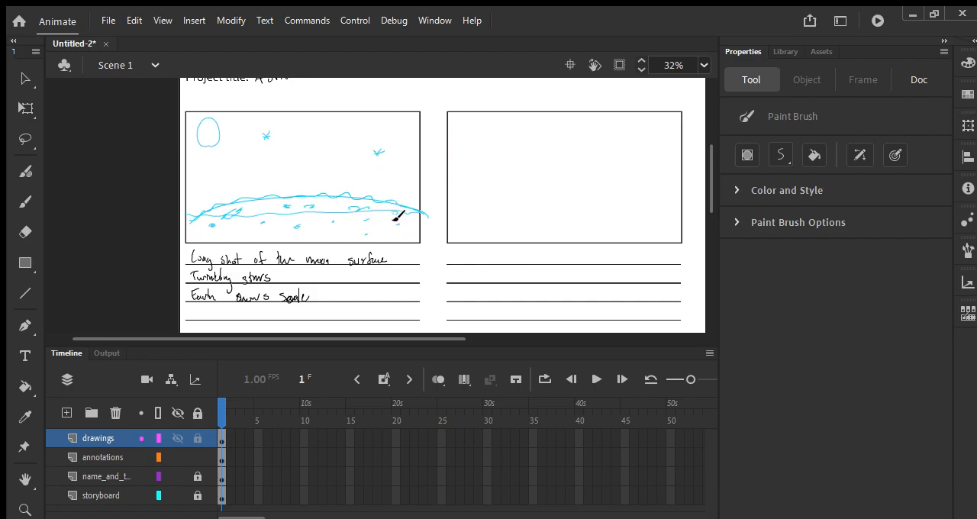
# In the second frame, sketch a flat horizon, a round glowing object with rays on the ground and an Earth arc in the upper-left corner
pyautogui.moveTo(482, 192); pyautogui.dragTo(346, 175)
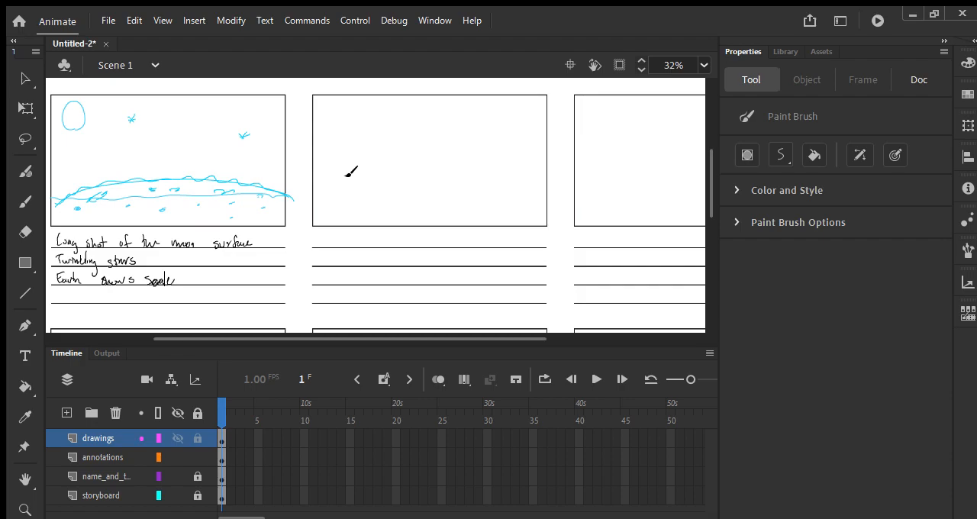
pyautogui.moveTo(321, 184); pyautogui.dragTo(542, 186)
pyautogui.moveTo(323, 188); pyautogui.dragTo(551, 184)
pyautogui.moveTo(447, 209); pyautogui.dragTo(447, 211)
pyautogui.moveTo(481, 196); pyautogui.dragTo(429, 191)
pyautogui.moveTo(418, 212); pyautogui.dragTo(459, 220)
pyautogui.moveTo(489, 208); pyautogui.dragTo(478, 208)
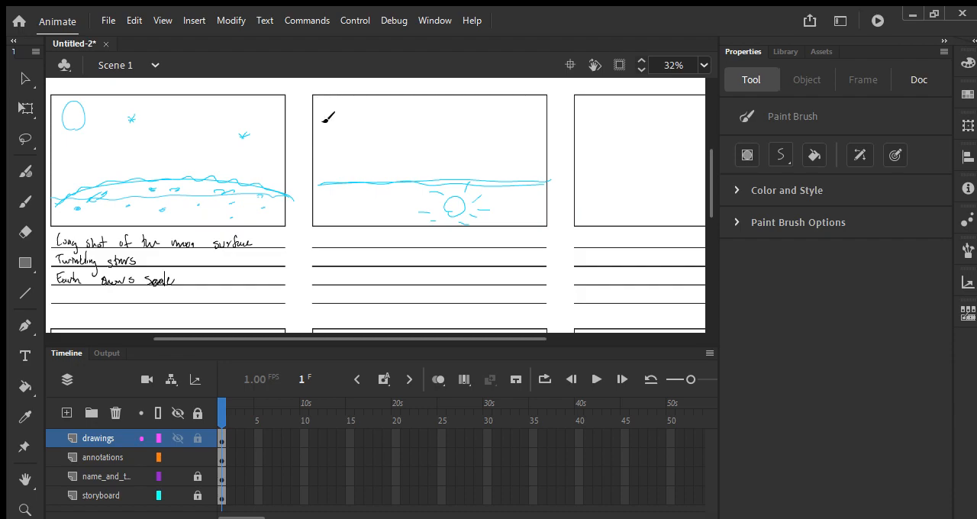
pyautogui.moveTo(313, 104); pyautogui.dragTo(348, 94)
# In the third frame, sketch a flat horizon and an oval glowing object with rays on the ground at the right
pyautogui.press('space')
pyautogui.moveTo(522, 239); pyautogui.dragTo(363, 252)
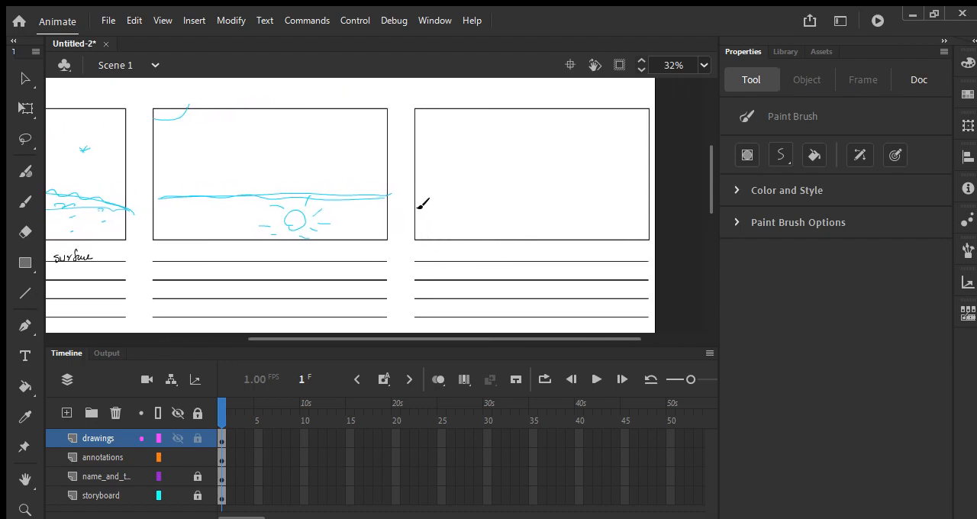
pyautogui.moveTo(417, 201); pyautogui.dragTo(614, 197)
pyautogui.moveTo(419, 200); pyautogui.dragTo(650, 197)
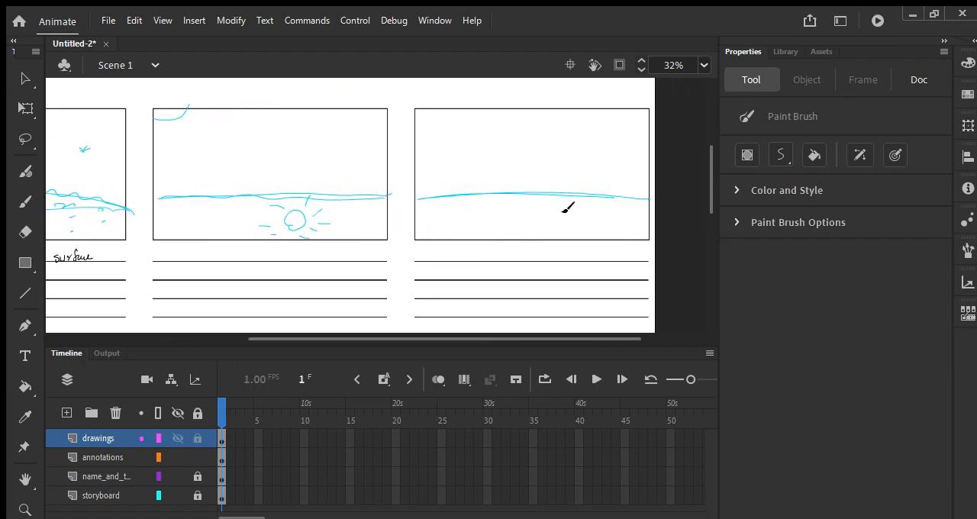
pyautogui.moveTo(576, 227)
pyautogui.mouseDown()
pyautogui.moveTo(609, 200)
pyautogui.moveTo(590, 198)
pyautogui.mouseUp()
pyautogui.moveTo(548, 205)
pyautogui.mouseDown()
pyautogui.moveTo(568, 216)
pyautogui.moveTo(557, 218)
pyautogui.mouseUp()
pyautogui.moveTo(562, 232); pyautogui.dragTo(555, 235)
pyautogui.moveTo(589, 228); pyautogui.dragTo(617, 228)
# Draw a standing cat with pointed ears and a backpack in the third frame, plus an arrow pointing right from it
pyautogui.moveTo(480, 161); pyautogui.dragTo(474, 190)
pyautogui.moveTo(482, 164)
pyautogui.mouseDown()
pyautogui.moveTo(472, 202)
pyautogui.moveTo(483, 183)
pyautogui.mouseUp()
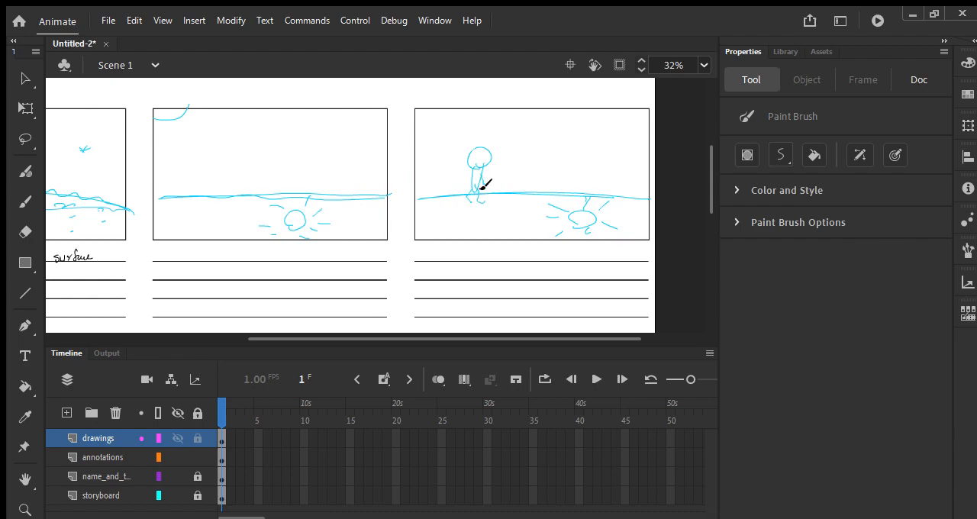
pyautogui.moveTo(476, 148); pyautogui.dragTo(483, 148)
pyautogui.moveTo(467, 182)
pyautogui.mouseDown()
pyautogui.moveTo(460, 170)
pyautogui.moveTo(468, 188)
pyautogui.moveTo(578, 170)
pyautogui.mouseUp()
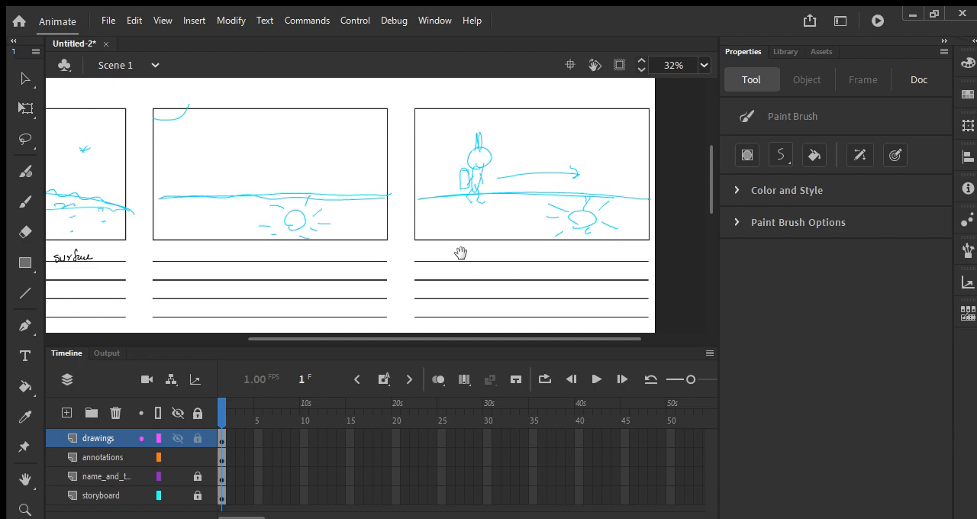
# On the annotations layer, with the brush stroke set to black, handwrite notes on the lines under the second and third frames
pyautogui.moveTo(456, 238); pyautogui.dragTo(536, 203)
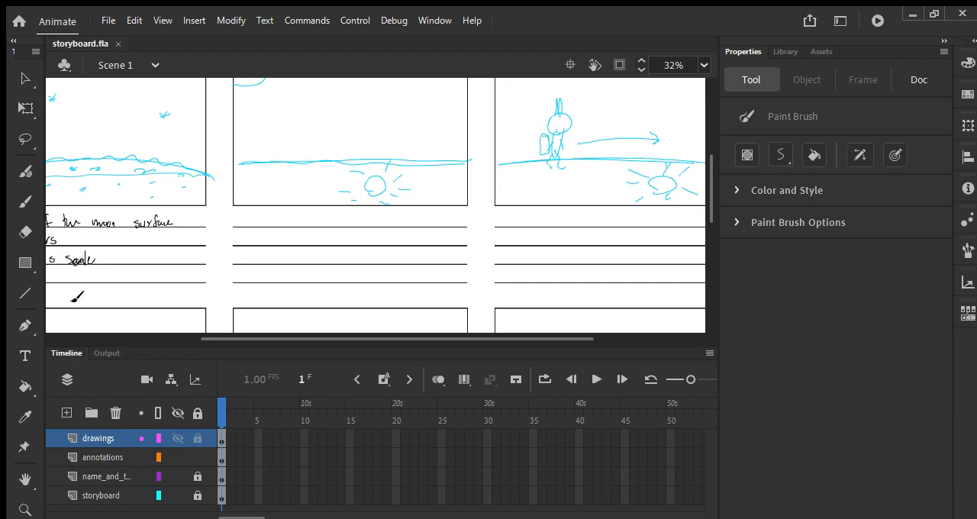
pyautogui.press('space')
pyautogui.moveTo(608, 163)
pyautogui.mouseDown()
pyautogui.moveTo(491, 262)
pyautogui.moveTo(676, 108)
pyautogui.moveTo(551, 283)
pyautogui.moveTo(513, 230)
pyautogui.mouseUp()
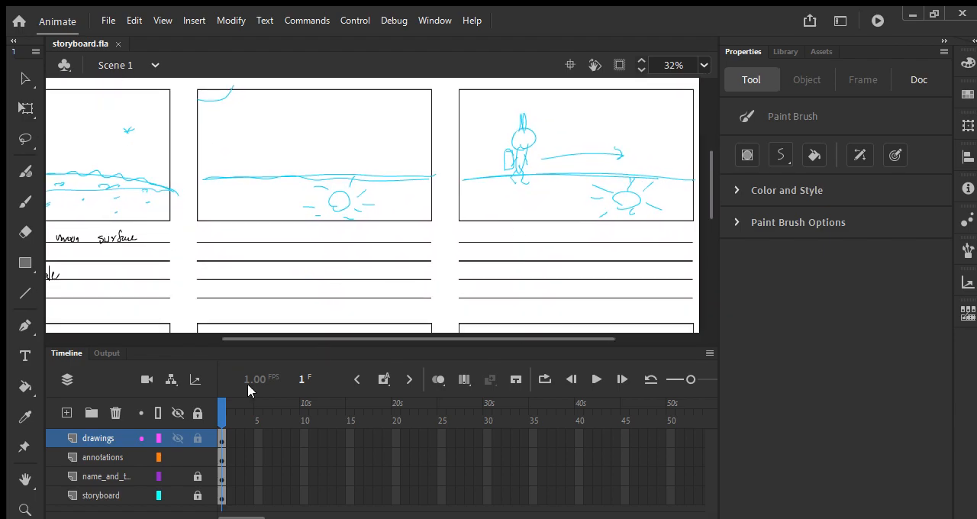
pyautogui.click(95, 456)
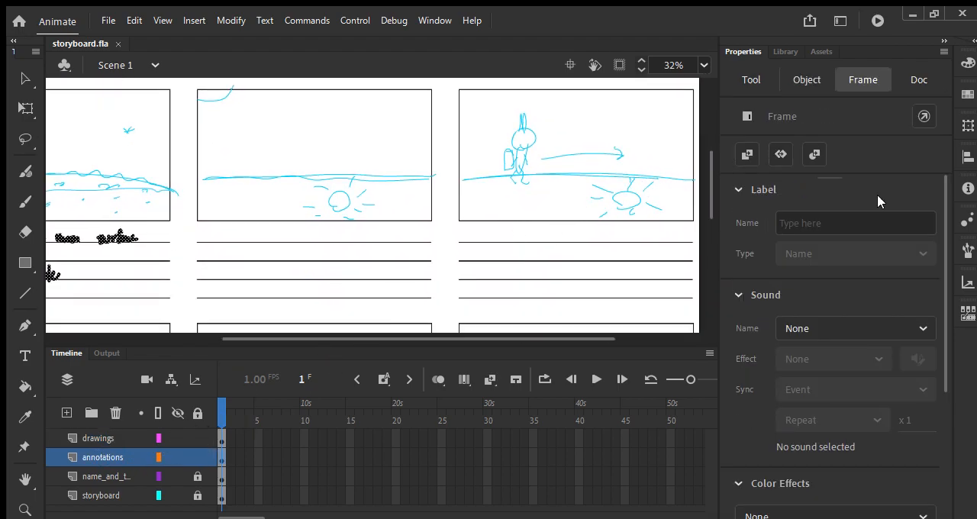
pyautogui.press('p')
pyautogui.click(746, 223)
pyautogui.click(516, 262)
pyautogui.hscroll(-3, 458, 248)
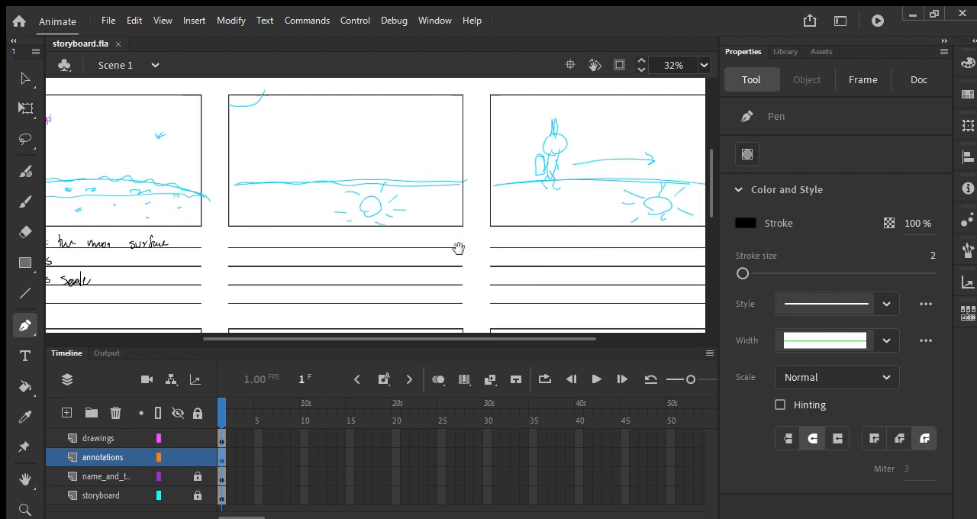
pyautogui.click(263, 236)
pyautogui.press('b')
pyautogui.moveTo(259, 248)
pyautogui.mouseDown()
pyautogui.moveTo(378, 238)
pyautogui.moveTo(526, 253)
pyautogui.moveTo(398, 246)
pyautogui.moveTo(458, 244)
pyautogui.moveTo(472, 232)
pyautogui.moveTo(482, 242)
pyautogui.moveTo(624, 239)
pyautogui.mouseUp()
# Return to the drawings layer and set the Paint Brush back to a light blue stroke for the second row of frames
pyautogui.press('space')
pyautogui.moveTo(441, 294)
pyautogui.mouseDown()
pyautogui.moveTo(591, 189)
pyautogui.moveTo(623, 115)
pyautogui.moveTo(451, 288)
pyautogui.moveTo(649, 172)
pyautogui.moveTo(535, 258)
pyautogui.moveTo(541, 225)
pyautogui.mouseUp()
pyautogui.moveTo(464, 281); pyautogui.dragTo(682, 139)
pyautogui.moveTo(445, 261)
pyautogui.mouseDown()
pyautogui.moveTo(610, 169)
pyautogui.moveTo(588, 226)
pyautogui.moveTo(579, 227)
pyautogui.mouseUp()
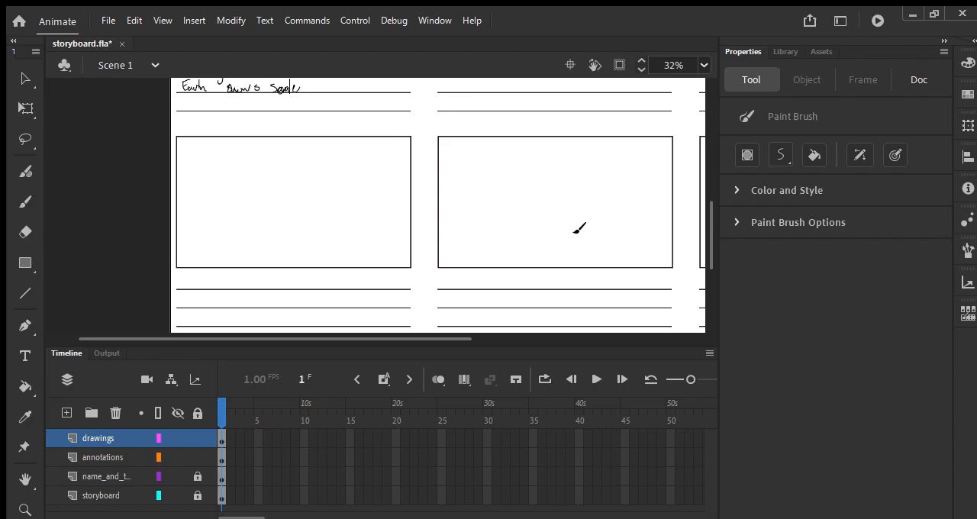
pyautogui.press('p')
pyautogui.click(743, 222)
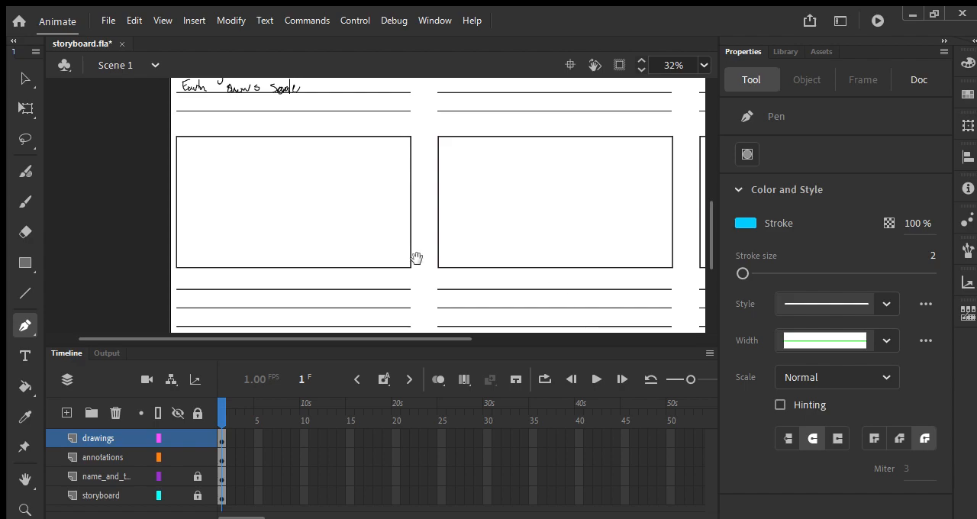
pyautogui.moveTo(414, 257); pyautogui.dragTo(468, 226)
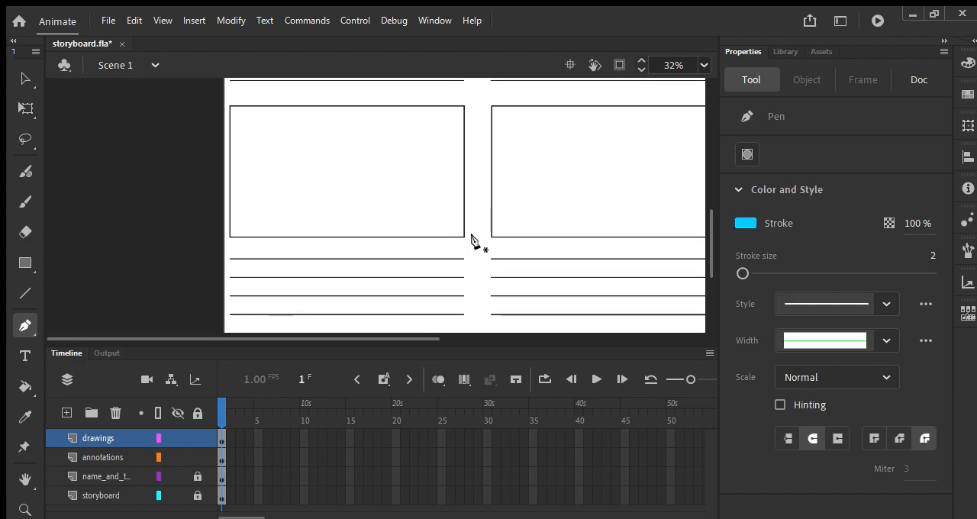
pyautogui.press('y')
pyautogui.scroll(2, 451, 248)
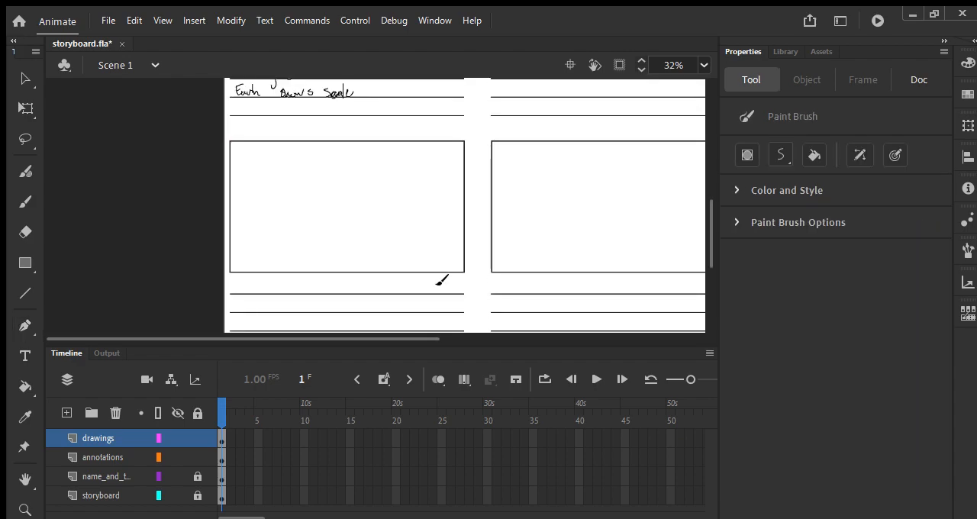
# In the first frame of the second row, sketch a gently curved moon horizon with scattered craters on and below it
pyautogui.moveTo(231, 236)
pyautogui.mouseDown()
pyautogui.moveTo(315, 224)
pyautogui.moveTo(473, 231)
pyautogui.mouseUp()
pyautogui.moveTo(259, 233); pyautogui.dragTo(271, 229)
pyautogui.moveTo(334, 227); pyautogui.dragTo(397, 225)
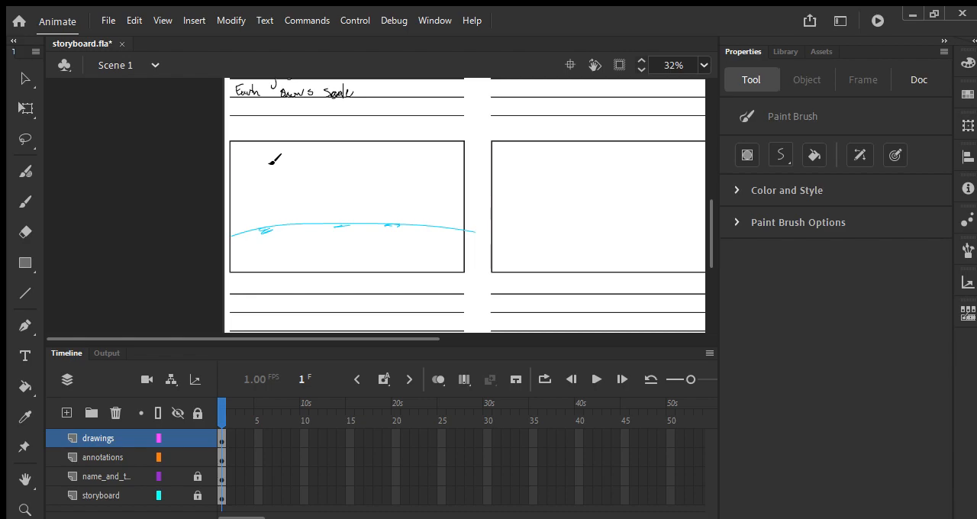
pyautogui.moveTo(417, 226); pyautogui.dragTo(430, 224)
pyautogui.moveTo(288, 226); pyautogui.dragTo(323, 233)
pyautogui.moveTo(358, 240); pyautogui.dragTo(414, 242)
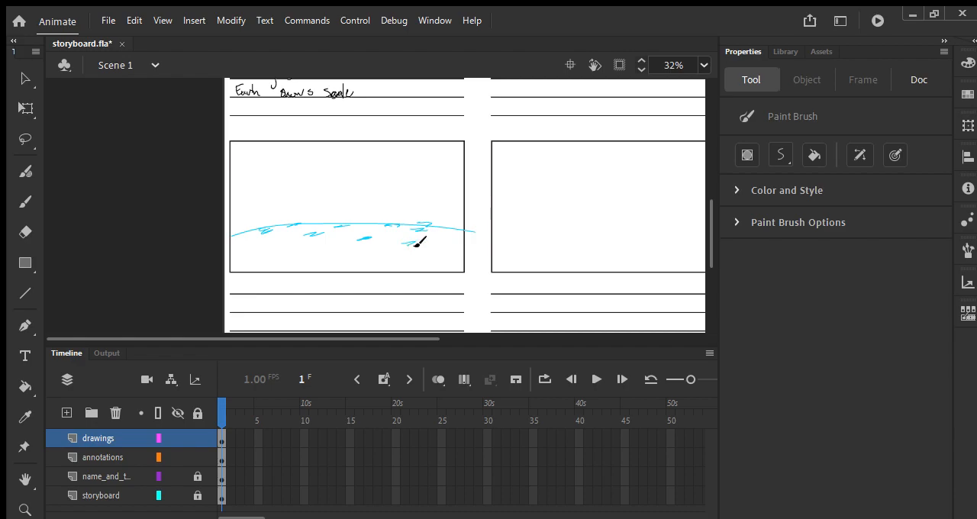
pyautogui.moveTo(272, 247); pyautogui.dragTo(281, 251)
pyautogui.scroll(-1, 360, 240)
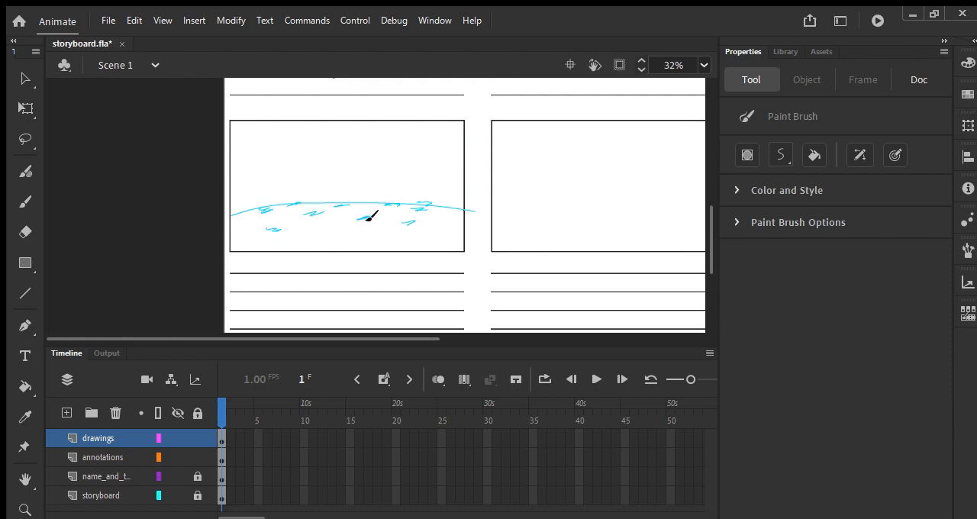
# Draw two small fish on the fourth frame's horizon and label them "moon fish" with an arrow to each
pyautogui.scroll(1, 368, 228)
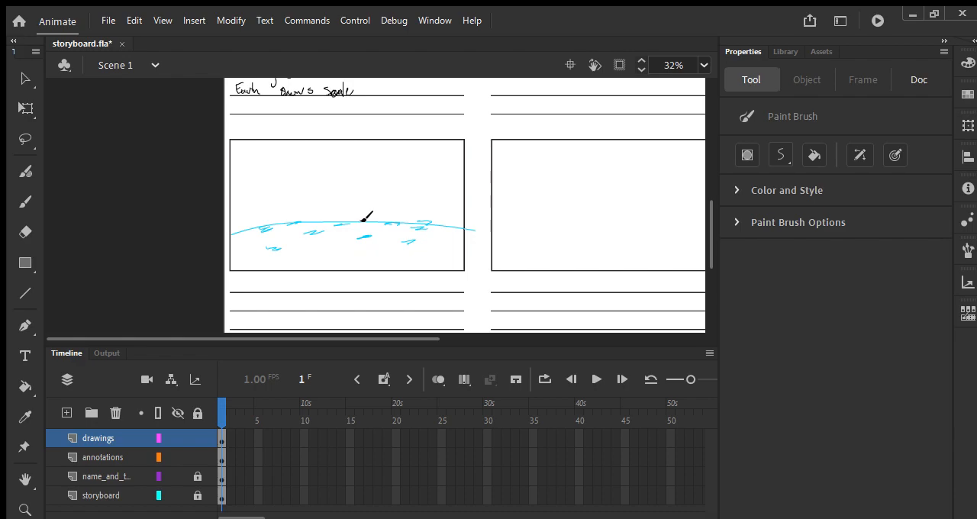
pyautogui.moveTo(363, 222); pyautogui.dragTo(372, 215)
pyautogui.moveTo(272, 193)
pyautogui.mouseDown()
pyautogui.moveTo(315, 177)
pyautogui.moveTo(332, 183)
pyautogui.moveTo(287, 207)
pyautogui.moveTo(348, 193)
pyautogui.mouseUp()
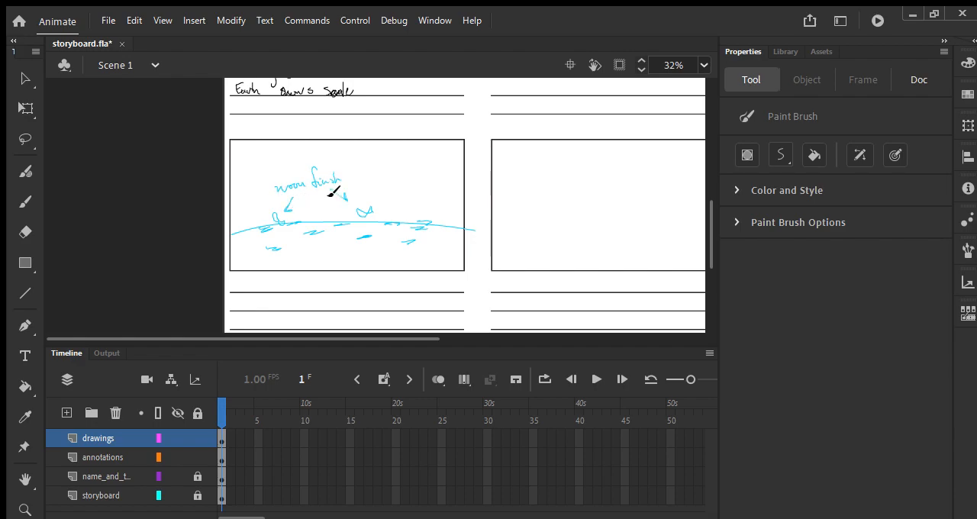
# In the middle frame of the second row, sketch a wavy horizon and a backpack-wearing cat with exclamation marks around its head
pyautogui.press('space')
pyautogui.moveTo(491, 257)
pyautogui.mouseDown()
pyautogui.moveTo(330, 236)
pyautogui.moveTo(326, 220)
pyautogui.moveTo(571, 215)
pyautogui.mouseUp()
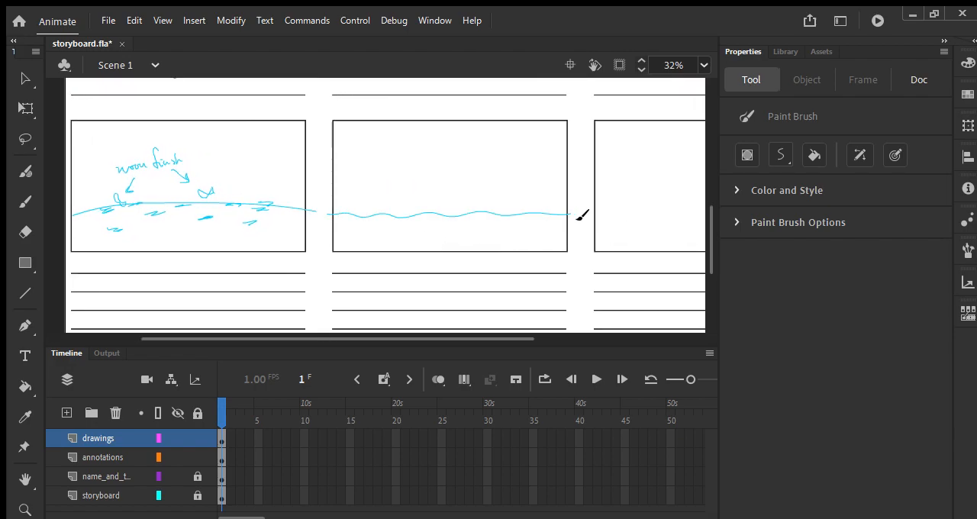
pyautogui.moveTo(443, 181)
pyautogui.mouseDown()
pyautogui.moveTo(430, 220)
pyautogui.moveTo(436, 197)
pyautogui.moveTo(423, 202)
pyautogui.moveTo(442, 158)
pyautogui.moveTo(437, 194)
pyautogui.mouseUp()
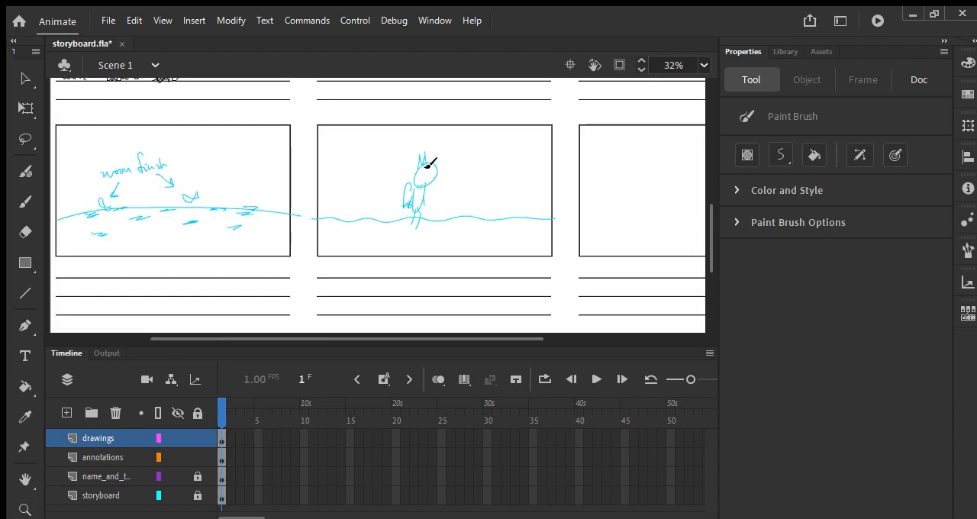
pyautogui.moveTo(406, 140)
pyautogui.mouseDown()
pyautogui.moveTo(404, 172)
pyautogui.moveTo(448, 153)
pyautogui.mouseUp()
# In the last frame of the second row, sketch an uneven double horizon line and the cat standing near the right edge
pyautogui.moveTo(594, 227)
pyautogui.mouseDown()
pyautogui.moveTo(475, 219)
pyautogui.moveTo(672, 220)
pyautogui.mouseUp()
pyautogui.hscroll(2, 655, 241)
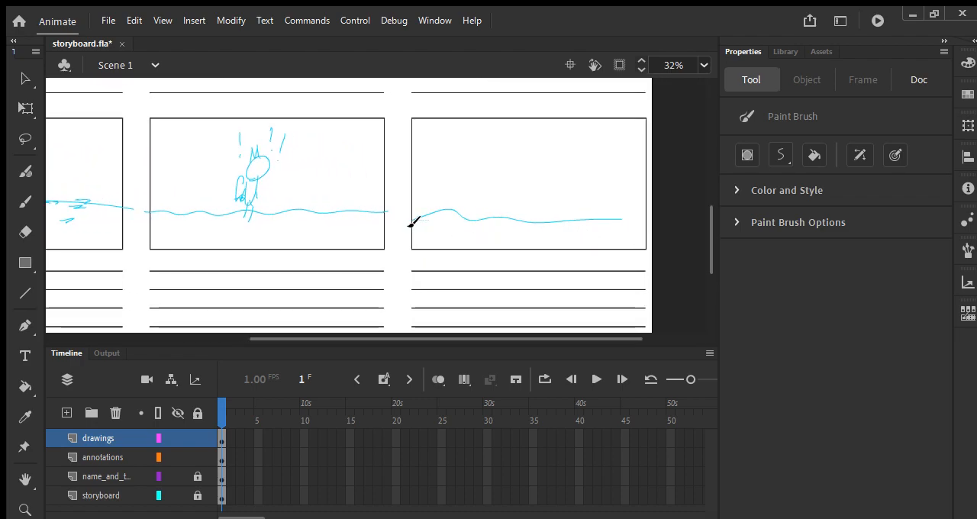
pyautogui.moveTo(412, 222); pyautogui.dragTo(655, 221)
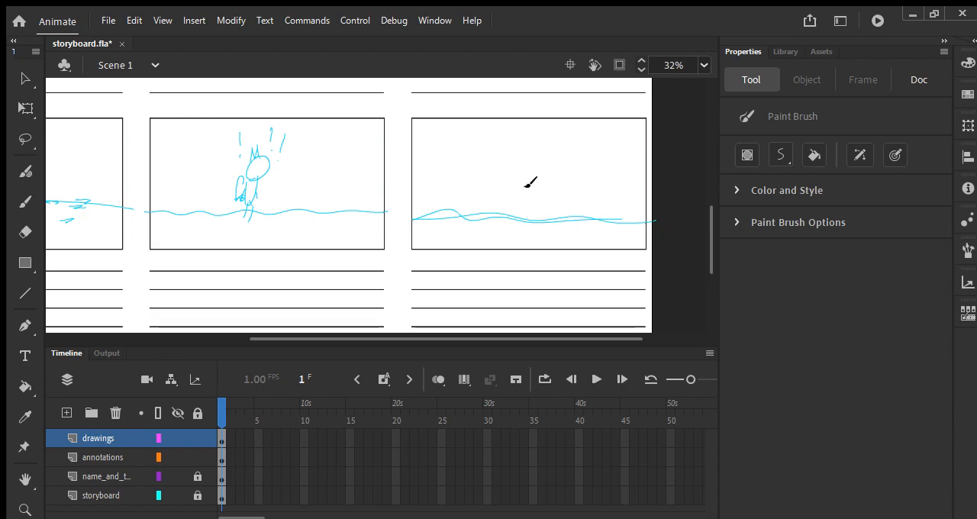
pyautogui.moveTo(593, 183)
pyautogui.mouseDown()
pyautogui.moveTo(601, 192)
pyautogui.moveTo(585, 200)
pyautogui.moveTo(589, 212)
pyautogui.moveTo(605, 146)
pyautogui.mouseUp()
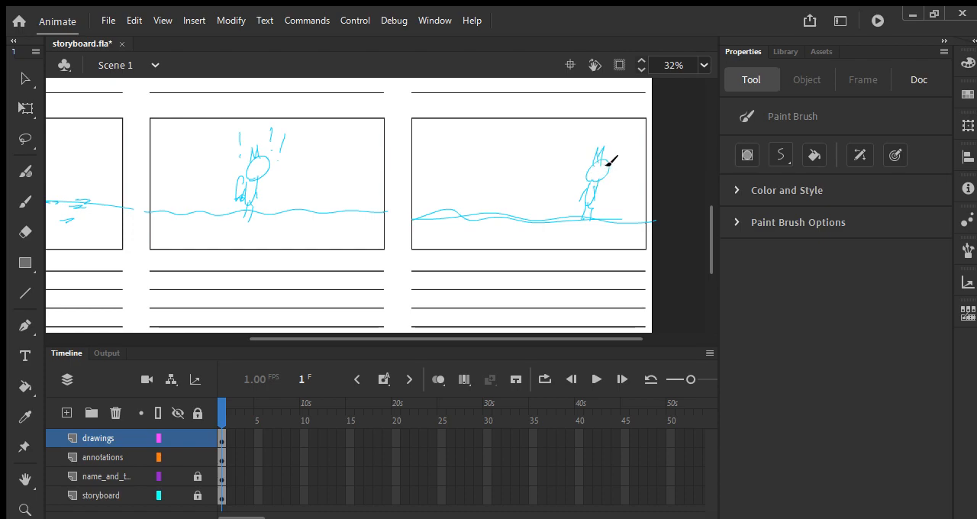
pyautogui.moveTo(571, 204); pyautogui.dragTo(630, 180)
# Make the annotations layer active and set the Paint Brush stroke color to black
pyautogui.hscroll(-10, 593, 218)
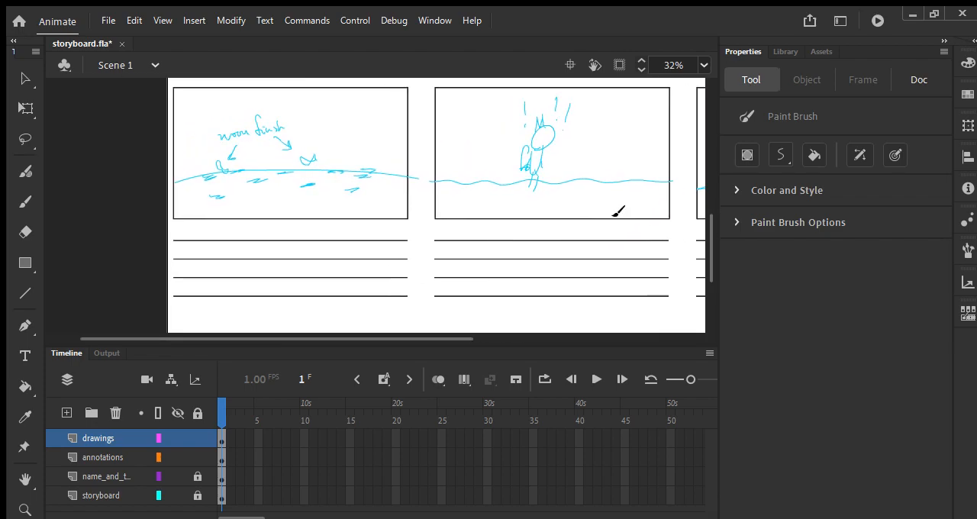
pyautogui.click(102, 455)
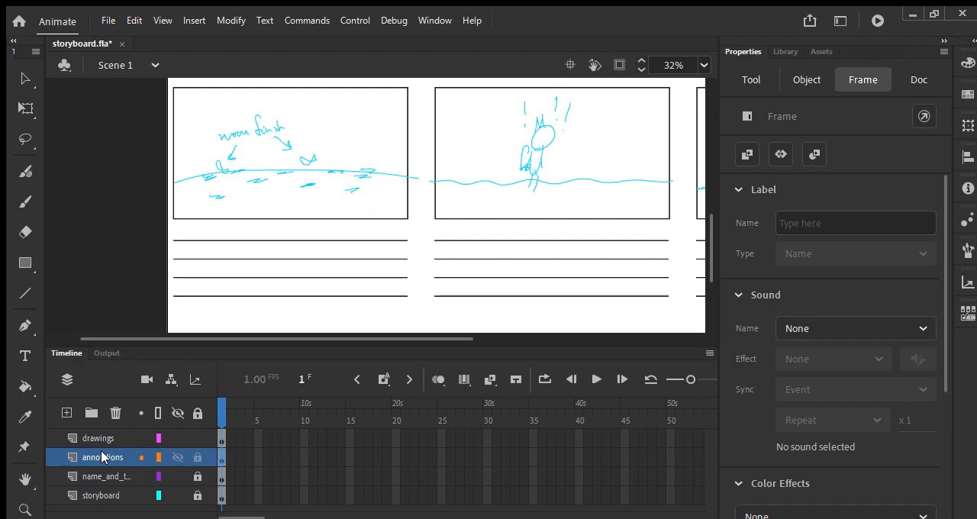
pyautogui.press('p')
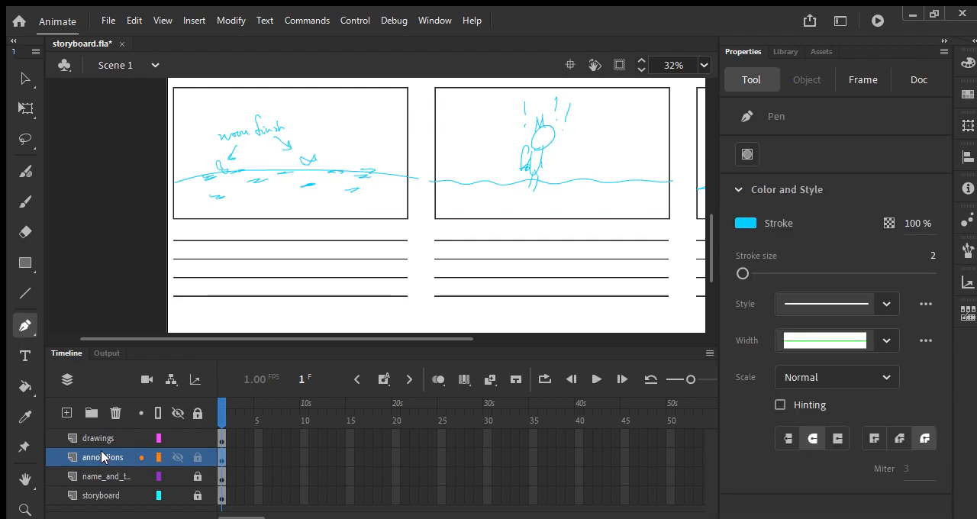
pyautogui.press('y')
pyautogui.click(770, 190)
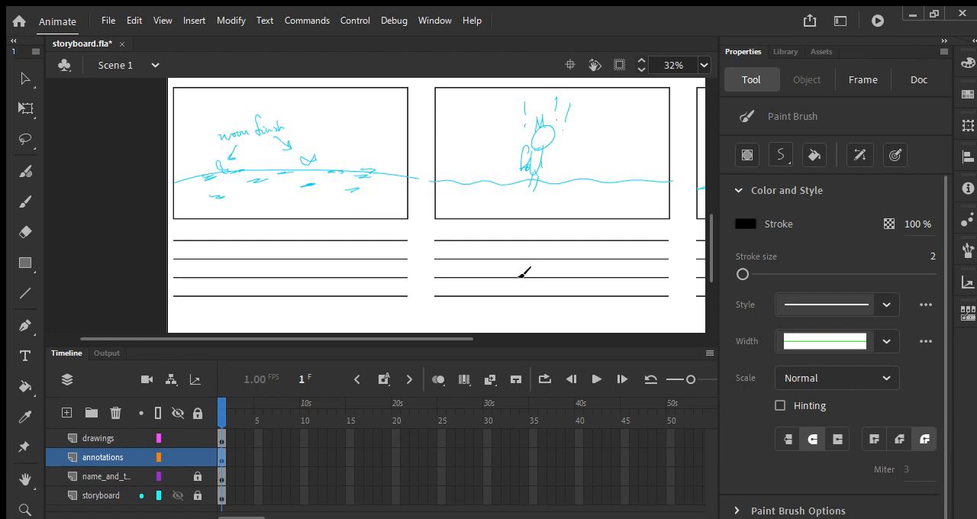
# Handwrite "Cat POV" and "Cat sees Moon Fish" on the lines under the first frame of the second row
pyautogui.moveTo(188, 227)
pyautogui.mouseDown()
pyautogui.moveTo(186, 239)
pyautogui.moveTo(229, 238)
pyautogui.moveTo(252, 222)
pyautogui.mouseUp()
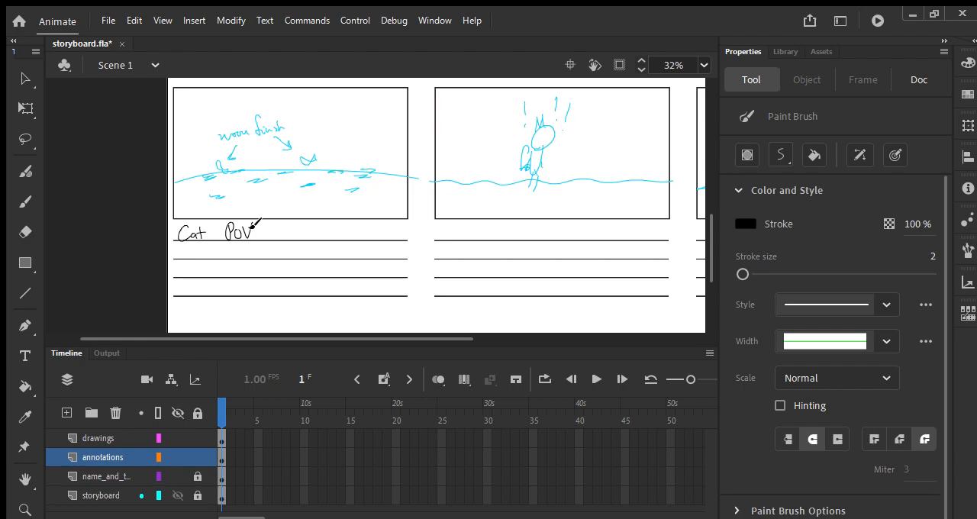
pyautogui.moveTo(188, 246)
pyautogui.mouseDown()
pyautogui.moveTo(191, 260)
pyautogui.moveTo(202, 260)
pyautogui.mouseUp()
pyautogui.moveTo(201, 246); pyautogui.dragTo(203, 260)
pyautogui.moveTo(197, 251)
pyautogui.mouseDown()
pyautogui.moveTo(285, 258)
pyautogui.moveTo(311, 248)
pyautogui.mouseUp()
pyautogui.moveTo(303, 248)
pyautogui.mouseDown()
pyautogui.moveTo(302, 259)
pyautogui.moveTo(309, 253)
pyautogui.mouseUp()
pyautogui.moveTo(312, 252); pyautogui.dragTo(334, 258)
pyautogui.press('space')
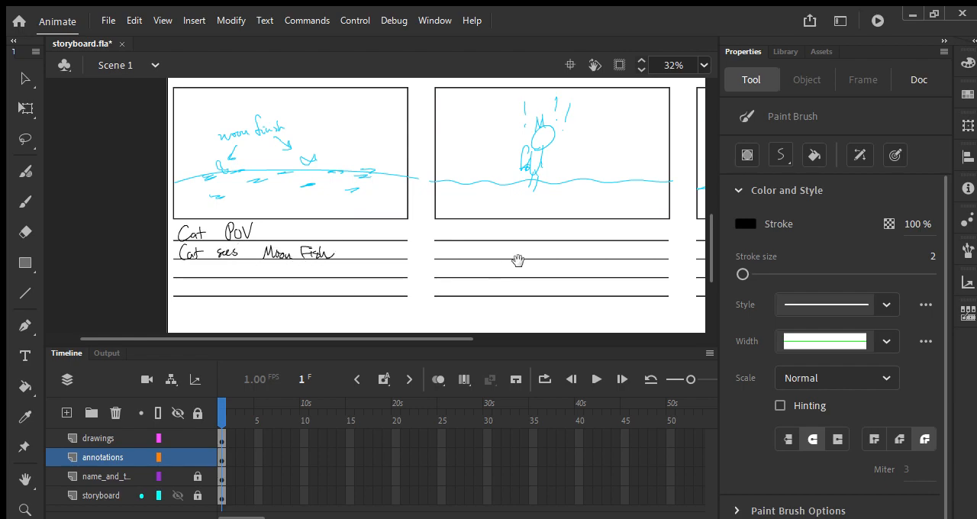
# Handwrite "Cat is excited!" on the first line under the middle frame of the second row
pyautogui.moveTo(508, 260); pyautogui.dragTo(389, 282)
pyautogui.moveTo(328, 248); pyautogui.dragTo(325, 262)
pyautogui.moveTo(337, 253); pyautogui.dragTo(346, 262)
pyautogui.moveTo(340, 252); pyautogui.dragTo(359, 263)
pyautogui.moveTo(371, 255)
pyautogui.mouseDown()
pyautogui.moveTo(364, 264)
pyautogui.moveTo(404, 262)
pyautogui.mouseUp()
pyautogui.moveTo(404, 256)
pyautogui.mouseDown()
pyautogui.moveTo(396, 263)
pyautogui.moveTo(426, 255)
pyautogui.mouseUp()
pyautogui.moveTo(426, 259); pyautogui.dragTo(432, 262)
pyautogui.moveTo(437, 257); pyautogui.dragTo(436, 268)
pyautogui.press('space')
pyautogui.click(435, 273)
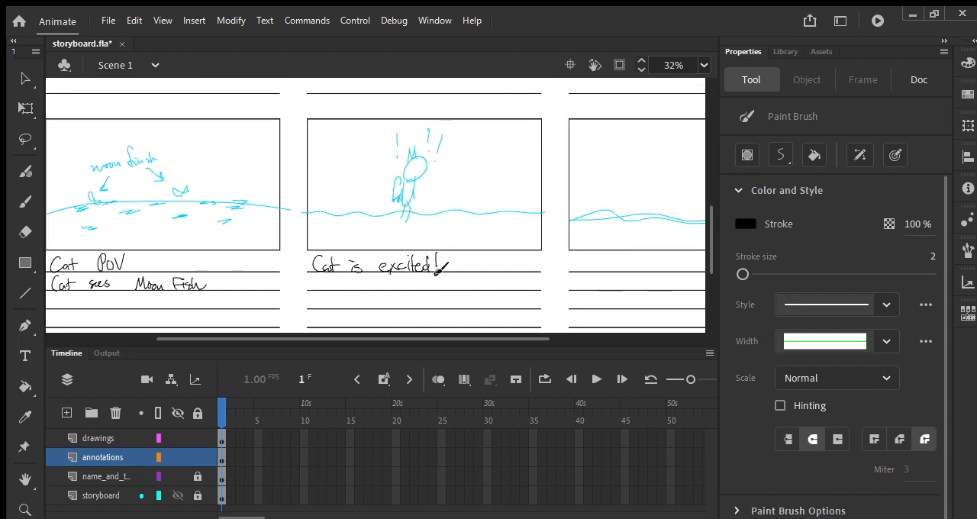
# Delete the whole cat, horizon and exclamation mark sketch from the middle frame of the second row
pyautogui.press('v')
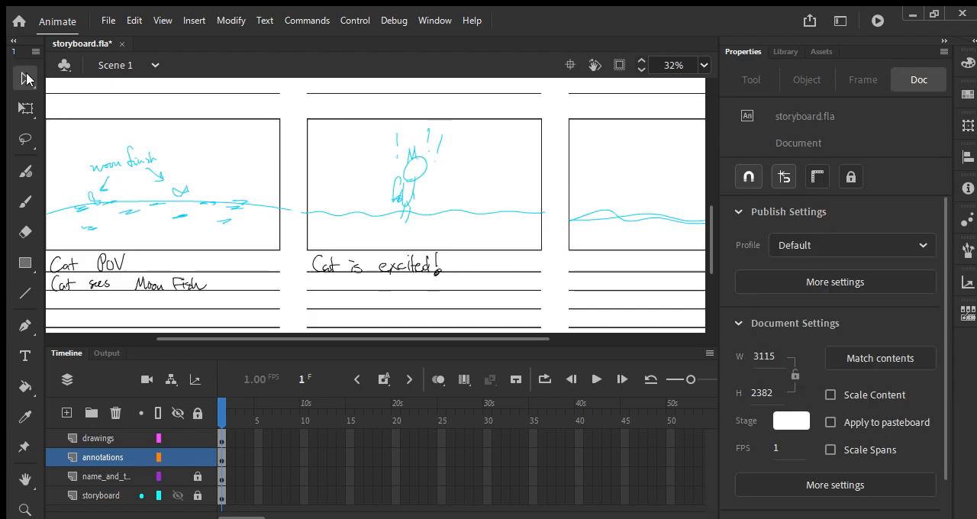
pyautogui.moveTo(485, 132); pyautogui.dragTo(340, 207)
pyautogui.press('Delete')
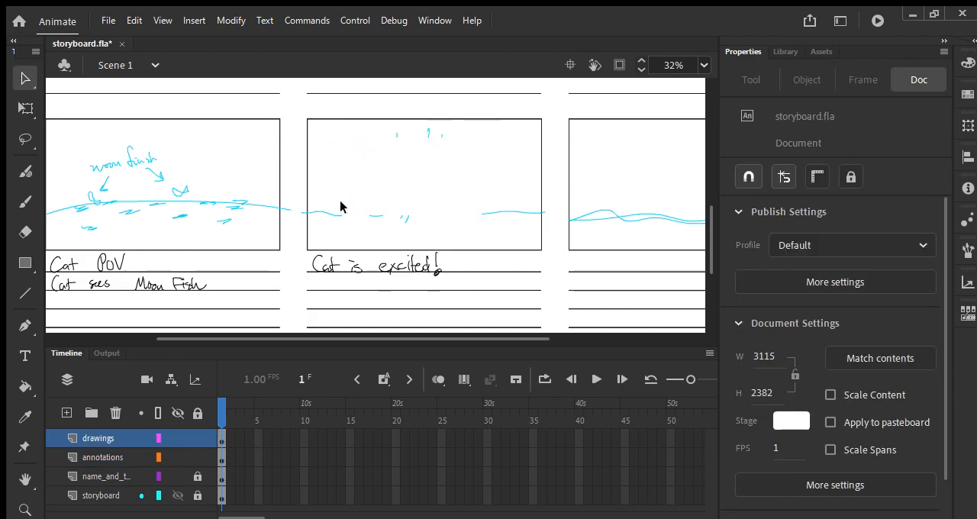
pyautogui.moveTo(543, 196)
pyautogui.mouseDown()
pyautogui.moveTo(497, 218)
pyautogui.moveTo(299, 222)
pyautogui.mouseUp()
pyautogui.press('Delete')
pyautogui.moveTo(456, 115); pyautogui.dragTo(395, 145)
pyautogui.press('Delete')
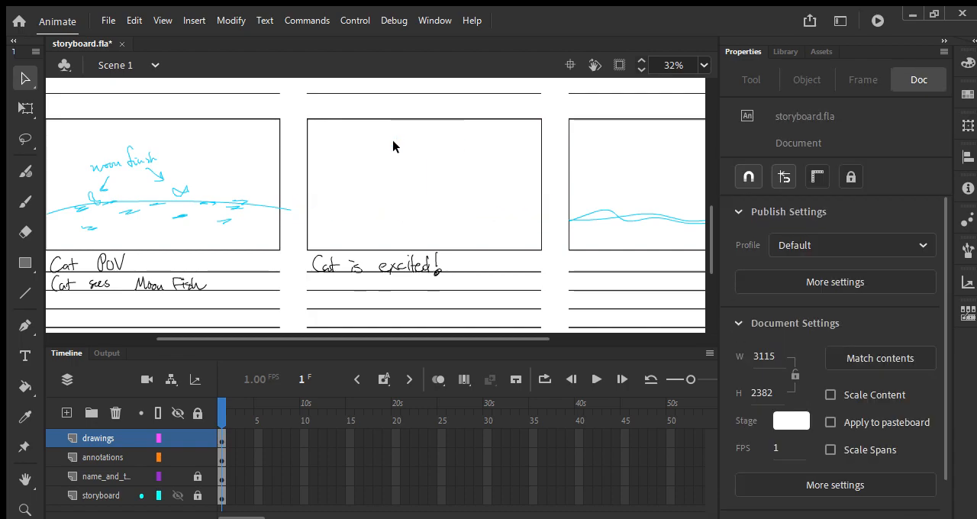
# In the emptied middle frame, sketch a light blue close-up of the cat's head with ears, eye, mouth and exclamation marks, and save
pyautogui.press('y')
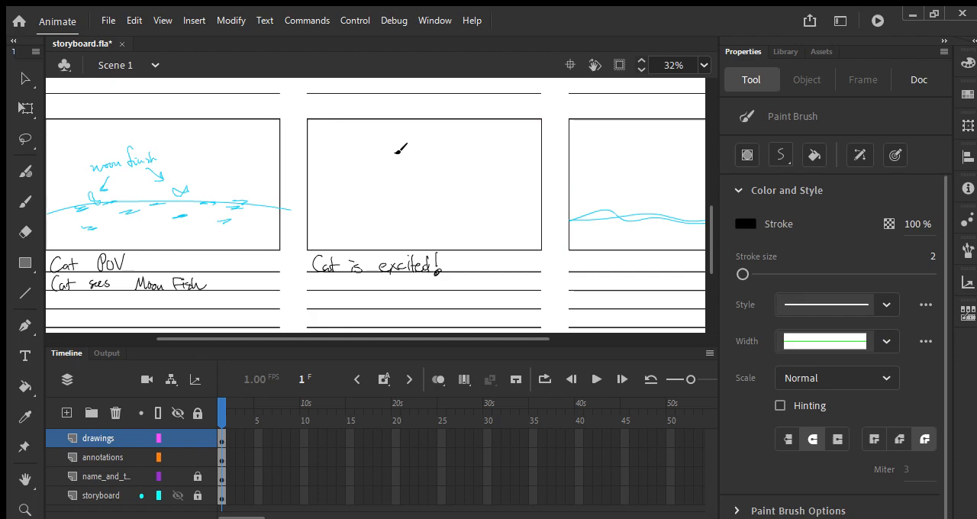
pyautogui.click(564, 328)
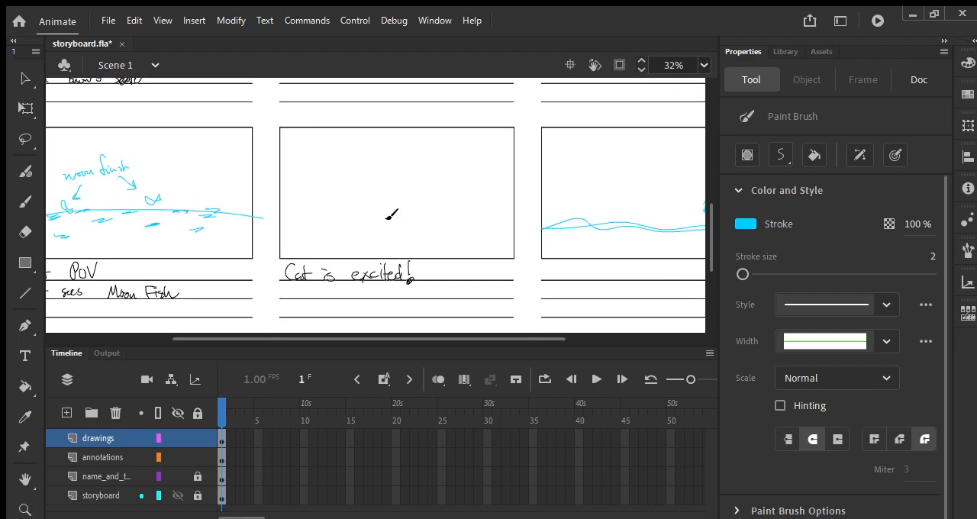
pyautogui.scroll(-1, 387, 219)
pyautogui.moveTo(375, 227)
pyautogui.mouseDown()
pyautogui.moveTo(368, 238)
pyautogui.moveTo(377, 234)
pyautogui.mouseUp()
pyautogui.moveTo(348, 167)
pyautogui.mouseDown()
pyautogui.moveTo(348, 101)
pyautogui.moveTo(369, 146)
pyautogui.moveTo(388, 93)
pyautogui.moveTo(384, 157)
pyautogui.mouseUp()
pyautogui.press('space')
pyautogui.moveTo(444, 209); pyautogui.dragTo(406, 176)
pyautogui.moveTo(452, 120); pyautogui.dragTo(446, 142)
pyautogui.moveTo(446, 157); pyautogui.dragTo(441, 167)
pyautogui.moveTo(428, 117); pyautogui.dragTo(423, 145)
pyautogui.moveTo(415, 153); pyautogui.dragTo(413, 159)
pyautogui.moveTo(306, 132)
pyautogui.mouseDown()
pyautogui.moveTo(304, 154)
pyautogui.moveTo(320, 138)
pyautogui.moveTo(322, 165)
pyautogui.mouseUp()
pyautogui.moveTo(314, 168); pyautogui.dragTo(312, 176)
pyautogui.press('space')
pyautogui.moveTo(488, 284); pyautogui.dragTo(459, 275)
pyautogui.moveTo(377, 197)
pyautogui.mouseDown()
pyautogui.moveTo(368, 214)
pyautogui.moveTo(377, 215)
pyautogui.mouseUp()
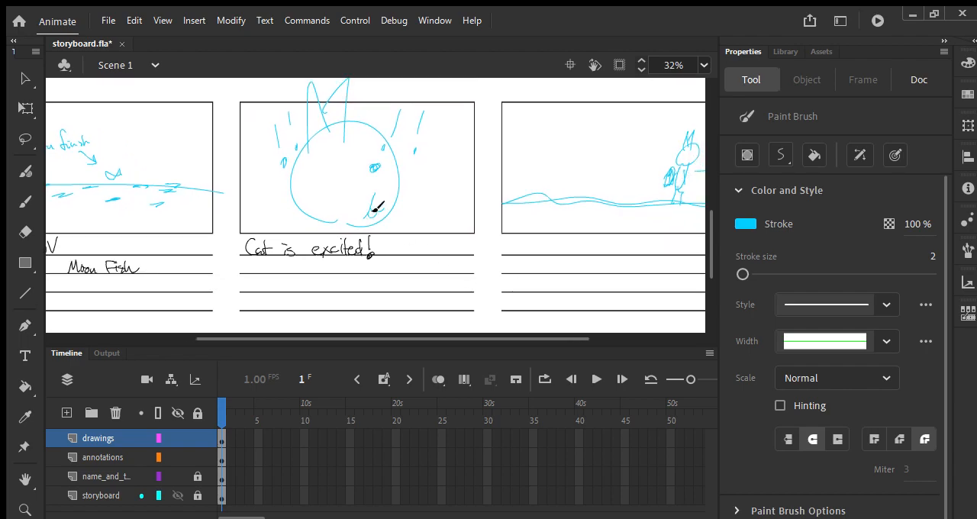
pyautogui.hscroll(2, 377, 206)
pyautogui.hotkey('ctrl', 's')
# Make the annotations layer active and set the Paint Brush stroke color to black
pyautogui.press('space')
pyautogui.moveTo(565, 257); pyautogui.dragTo(401, 257)
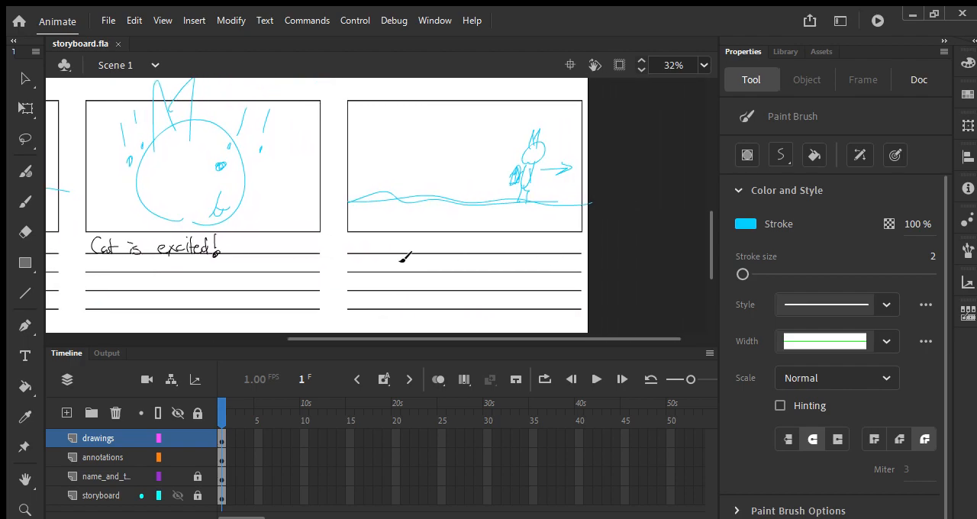
pyautogui.click(116, 456)
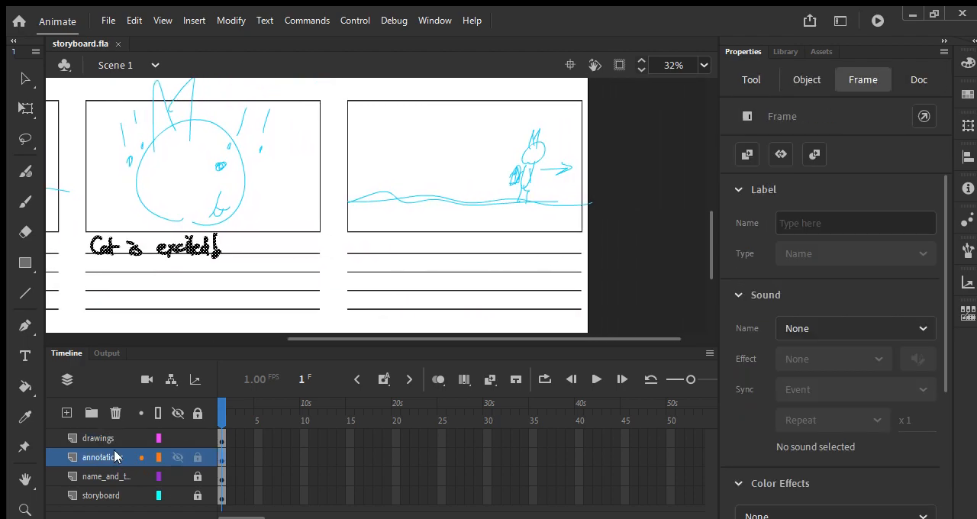
pyautogui.press('p')
pyautogui.press('y')
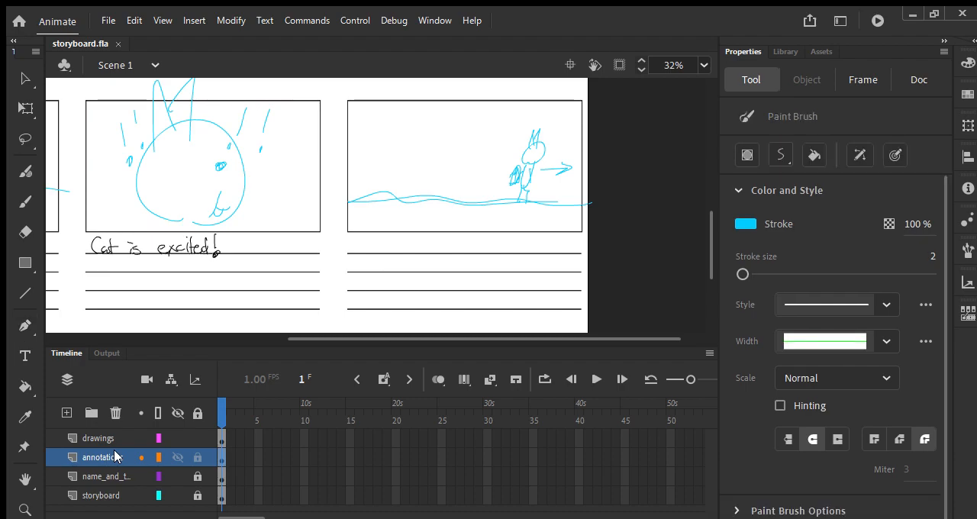
pyautogui.click(741, 223)
pyautogui.click(551, 276)
# Handwrite "Cat runs toward Moon Fish" on the lines under the last frame of the second row and save the file
pyautogui.press('space')
pyautogui.moveTo(521, 260); pyautogui.dragTo(540, 268)
pyautogui.moveTo(395, 247); pyautogui.dragTo(405, 261)
pyautogui.moveTo(406, 246)
pyautogui.mouseDown()
pyautogui.moveTo(404, 264)
pyautogui.moveTo(447, 252)
pyautogui.moveTo(465, 261)
pyautogui.moveTo(497, 251)
pyautogui.moveTo(545, 258)
pyautogui.mouseUp()
pyautogui.moveTo(395, 283); pyautogui.dragTo(494, 272)
pyautogui.hotkey('ctrl', 's')
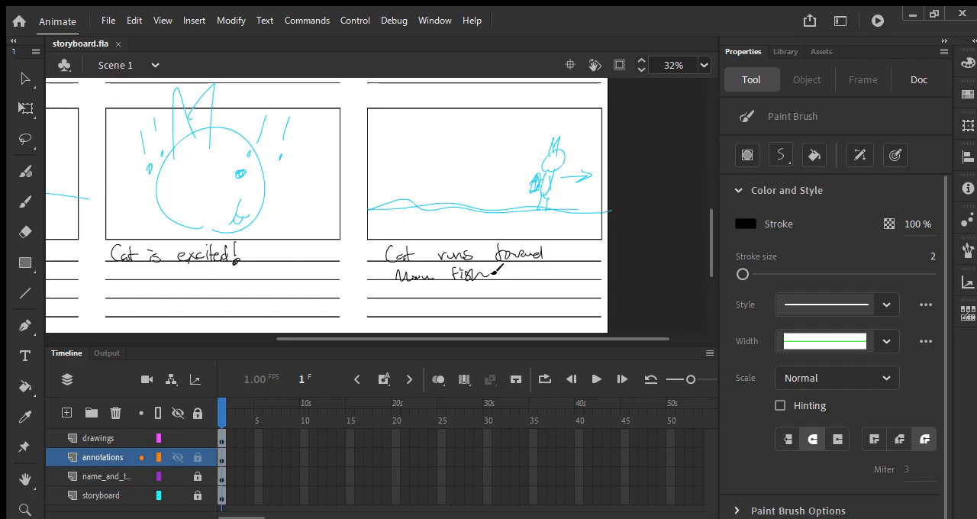
# Insert a blank keyframe at frame 2 of the drawings layer to start a second storyboard page
pyautogui.hotkey('ctrl', '-')
pyautogui.hotkey('ctrl', '-')
pyautogui.hotkey('ctrl', '-')
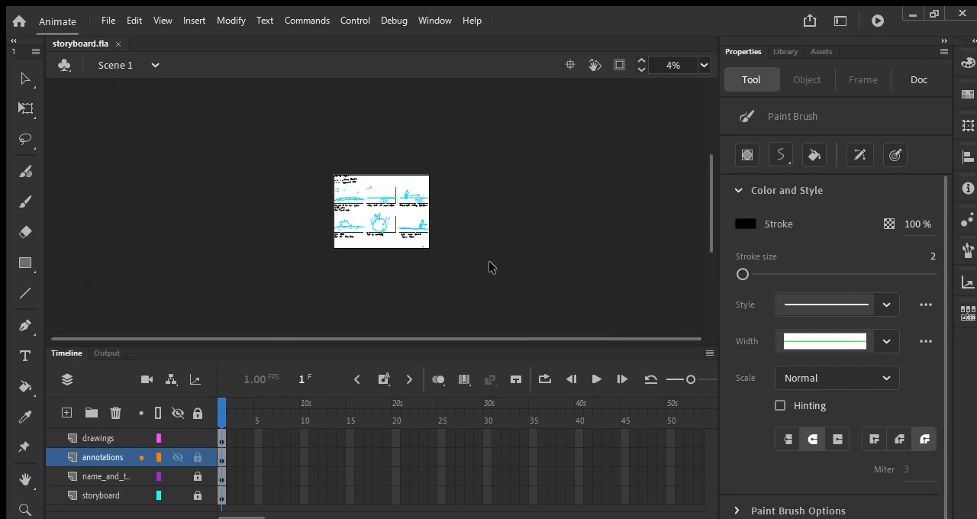
pyautogui.hotkey('ctrl', '=')
pyautogui.hotkey('ctrl', '=')
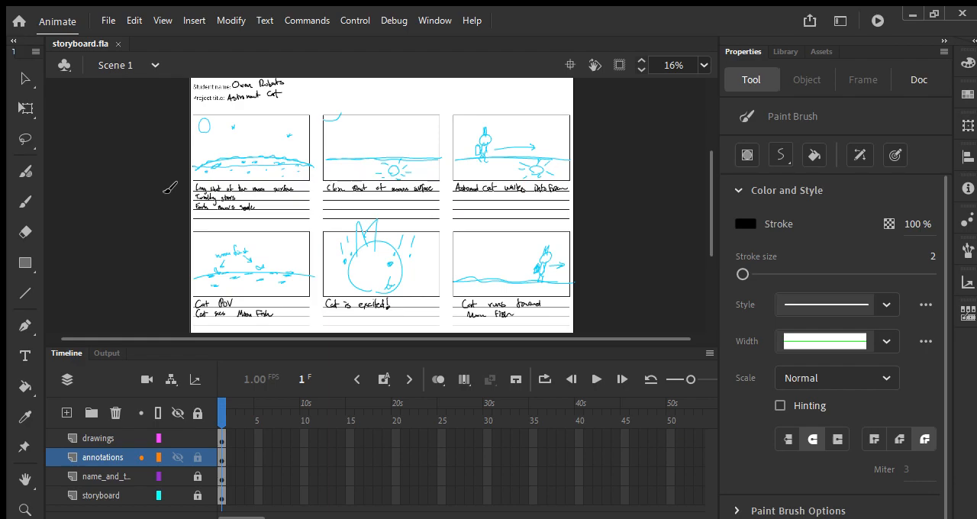
pyautogui.click(91, 438)
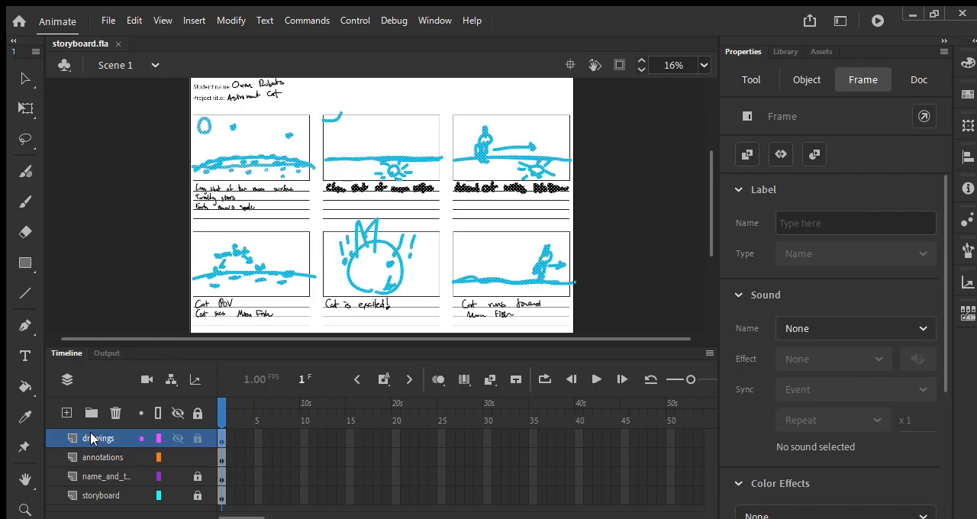
pyautogui.press('F7')
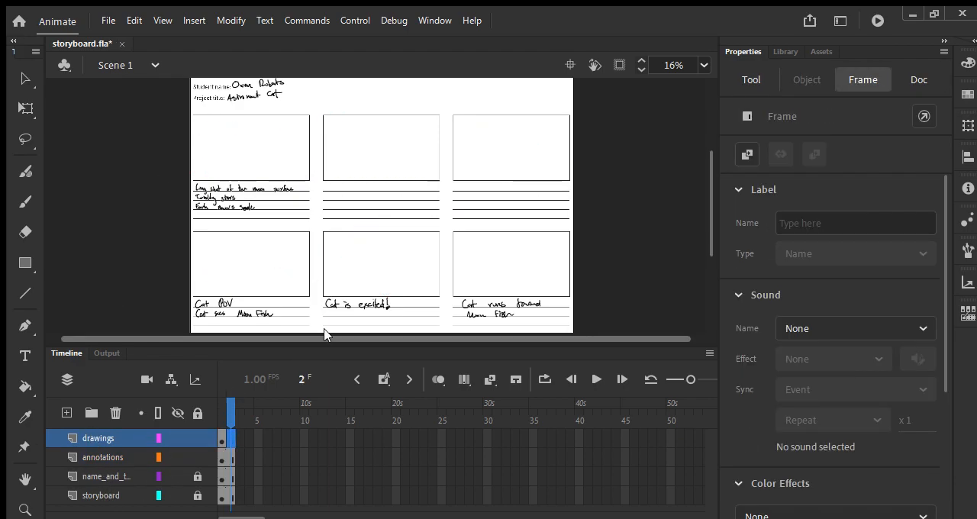
pyautogui.moveTo(357, 186); pyautogui.dragTo(357, 207)
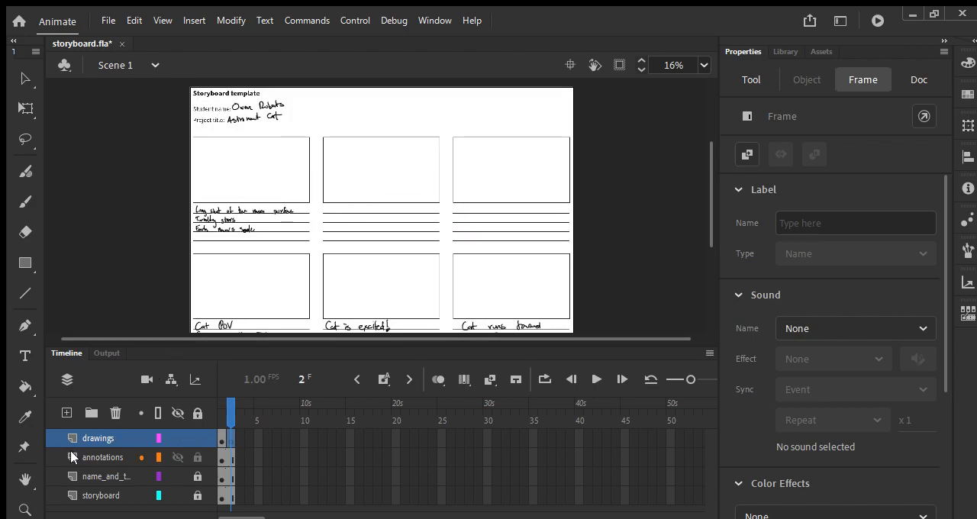
# Give the annotations layer an empty keyframe at frame 2 so the second page has no notes
pyautogui.click(115, 457)
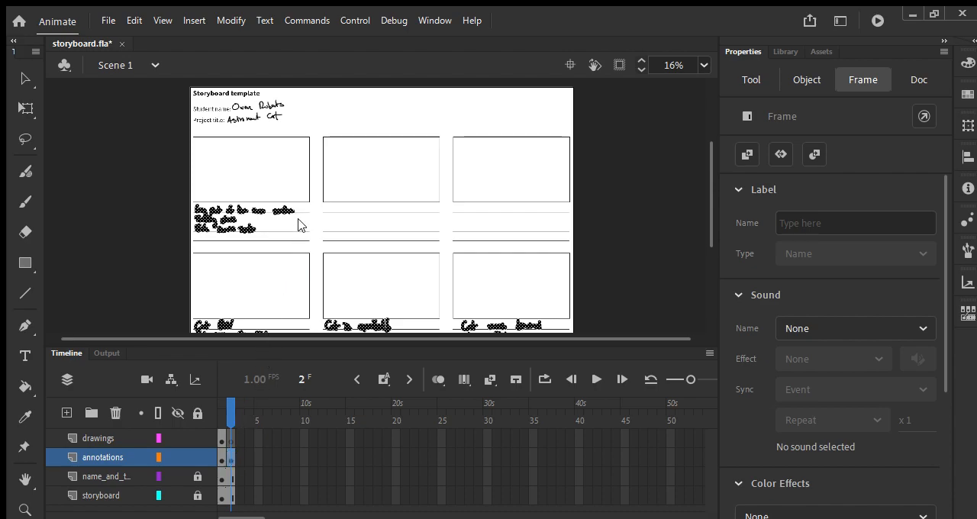
pyautogui.click(224, 452)
pyautogui.press('F6')
pyautogui.press('F7')
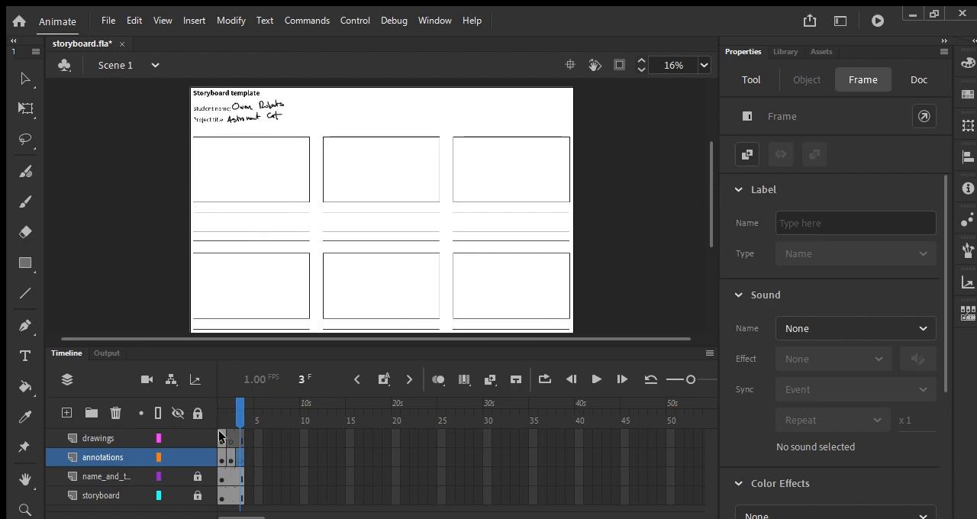
pyautogui.click(230, 457)
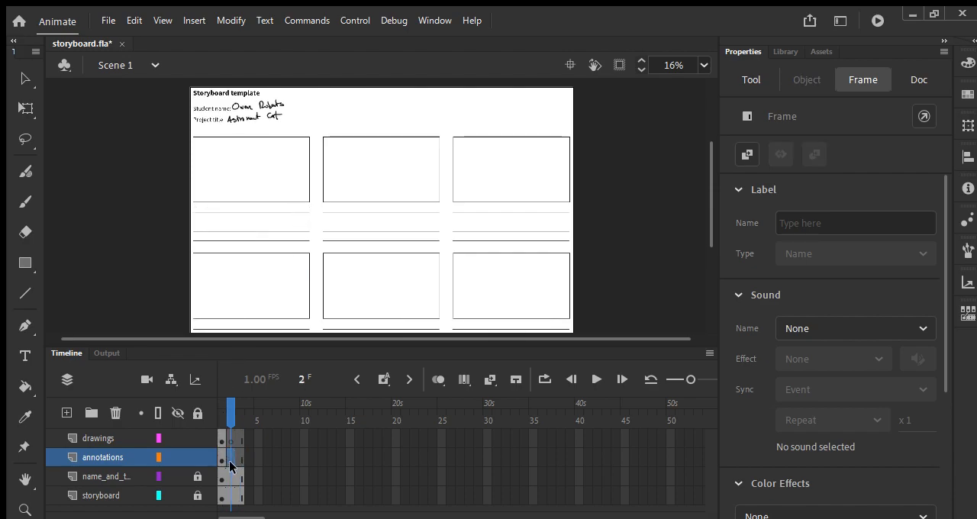
# Check the empty template at frame 2, make the drawings layer active there, and save the file
pyautogui.moveTo(277, 238); pyautogui.dragTo(289, 165)
pyautogui.hotkey('ctrl', '=')
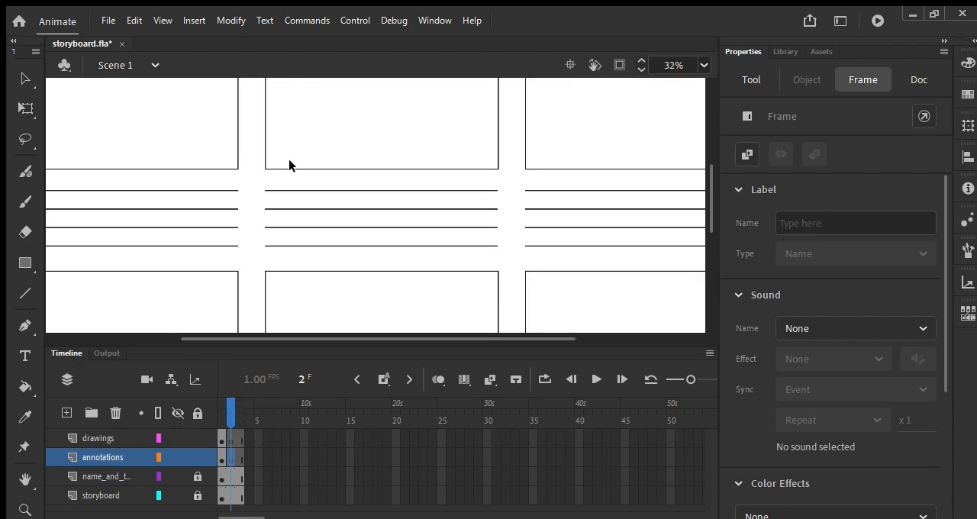
pyautogui.moveTo(137, 191); pyautogui.dragTo(277, 340)
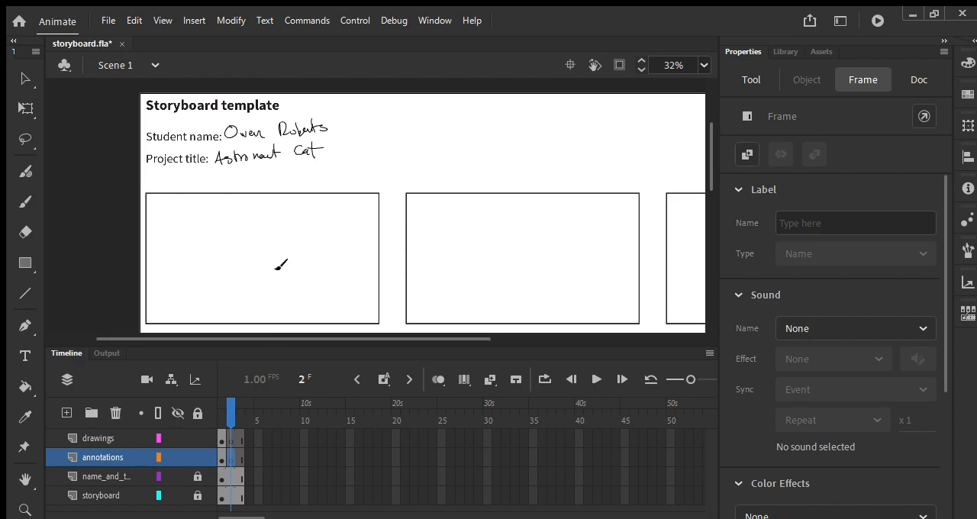
pyautogui.scroll(-3, 246, 168)
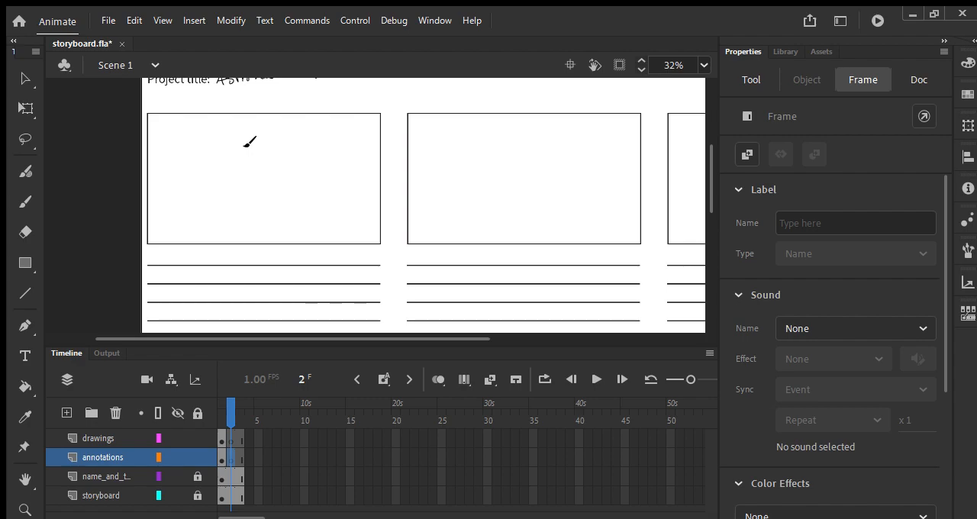
pyautogui.click(111, 438)
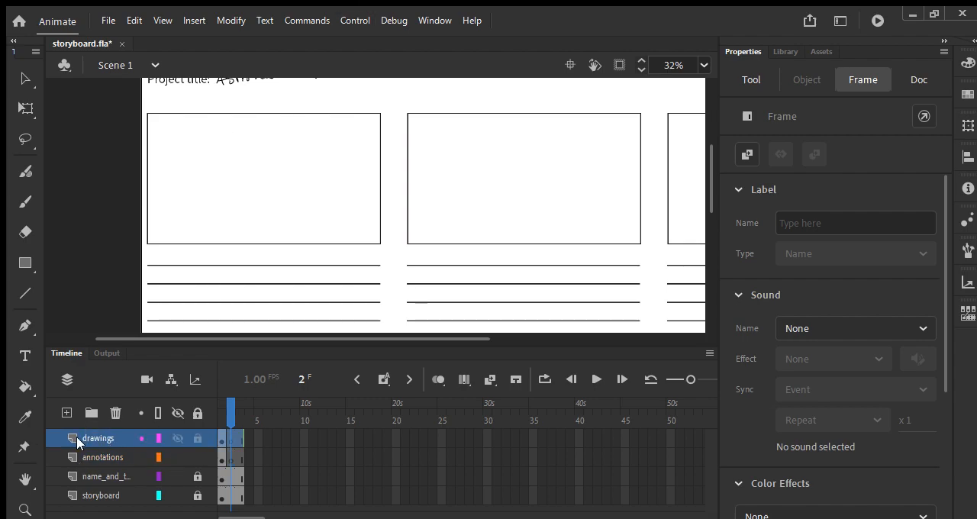
pyautogui.hotkey('ctrl', 's')
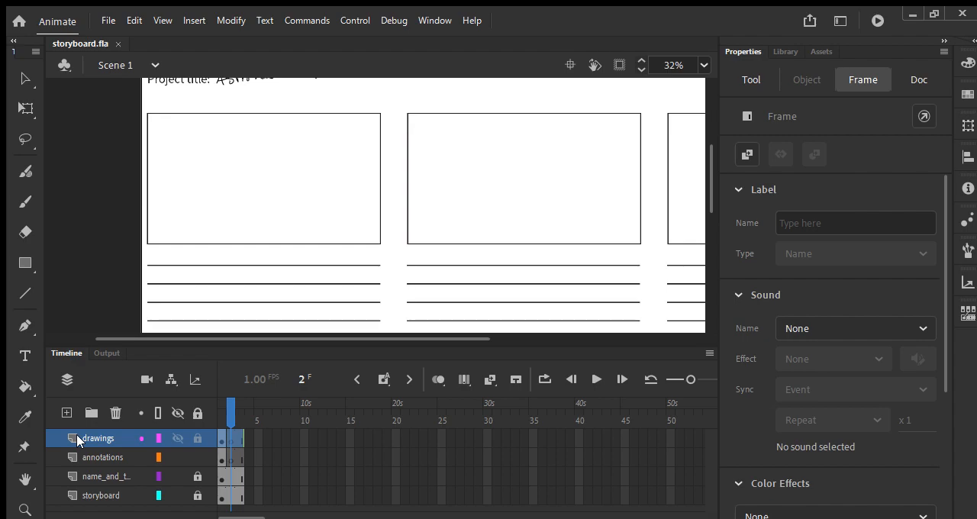